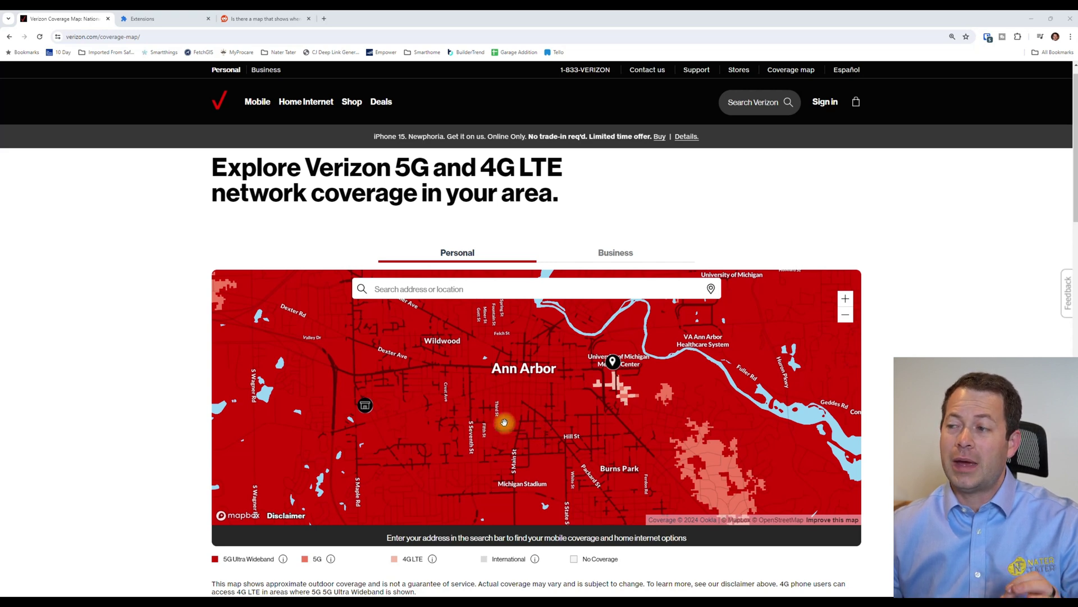
Zoom around Ann Arbor and pan the map over West Park, W Huron St and downtown Main St
{"action": "scroll", "coordinate": [445, 392], "scroll_direction": "down", "scroll_amount": 5}
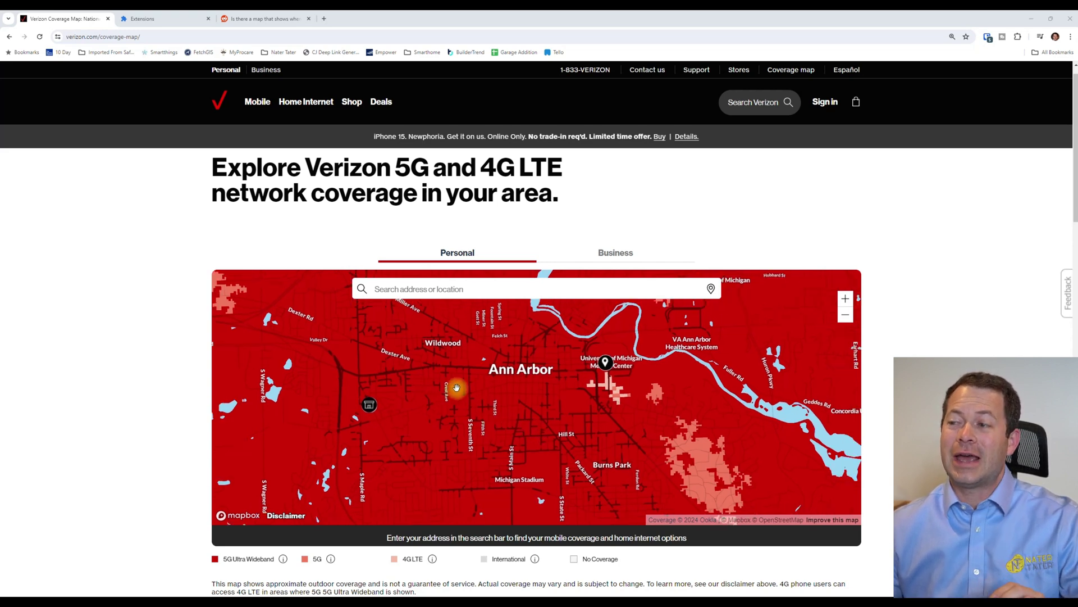
{"action": "scroll", "coordinate": [467, 400], "scroll_direction": "up", "scroll_amount": 3}
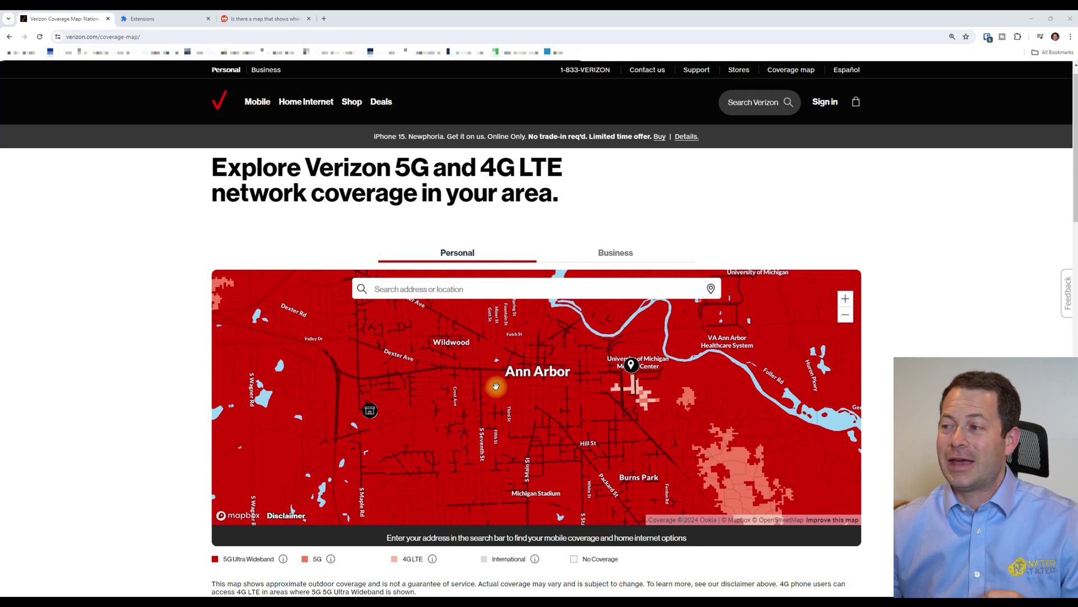
{"action": "scroll", "coordinate": [529, 400], "scroll_direction": "up", "scroll_amount": 2}
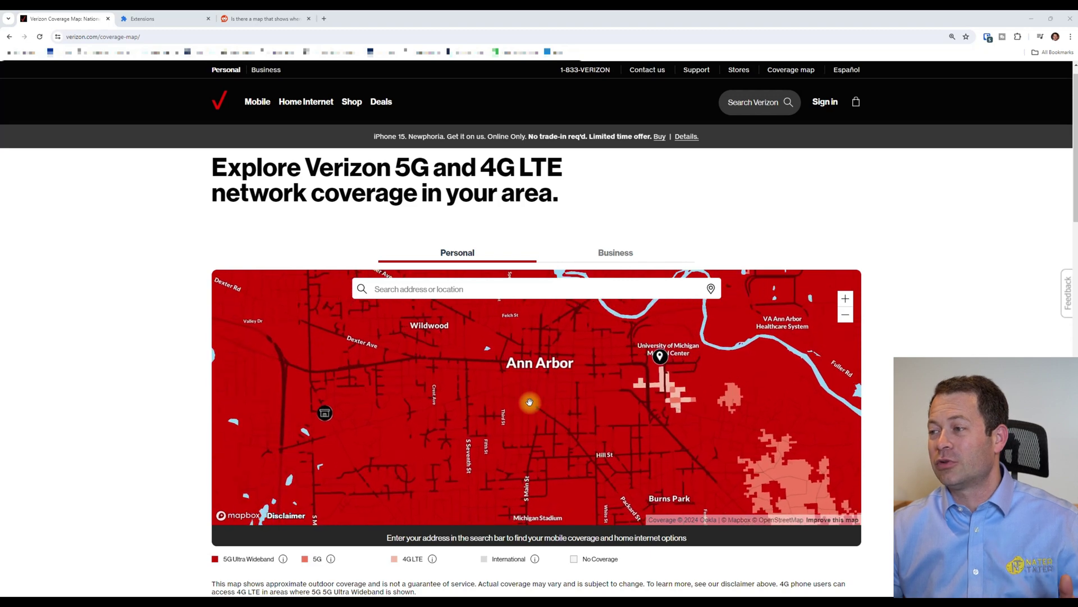
{"action": "scroll", "coordinate": [530, 400], "scroll_direction": "down", "scroll_amount": 2}
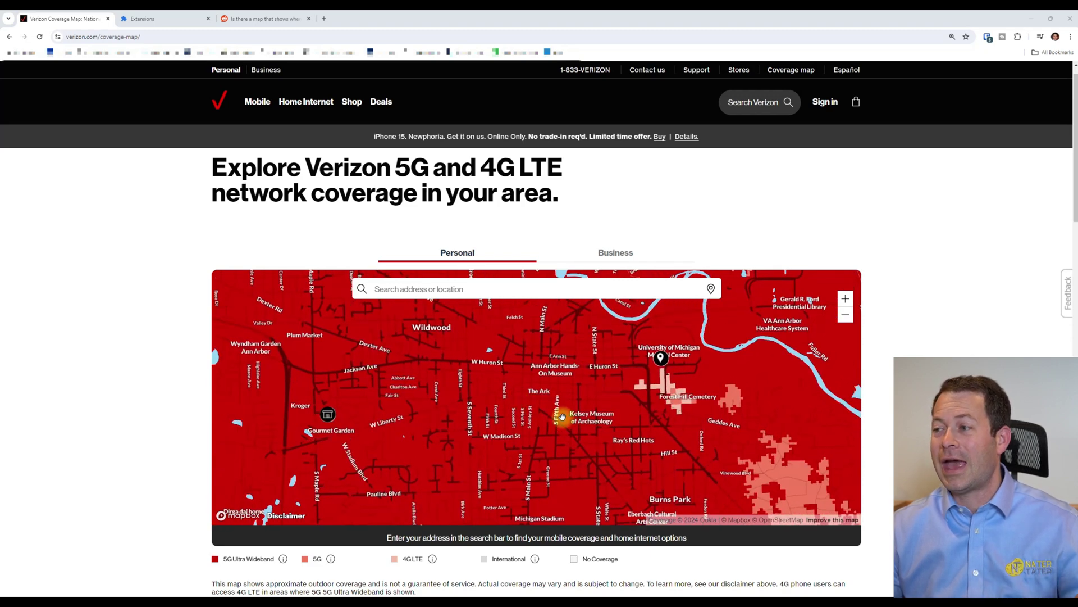
{"action": "scroll", "coordinate": [545, 416], "scroll_direction": "up", "scroll_amount": 3}
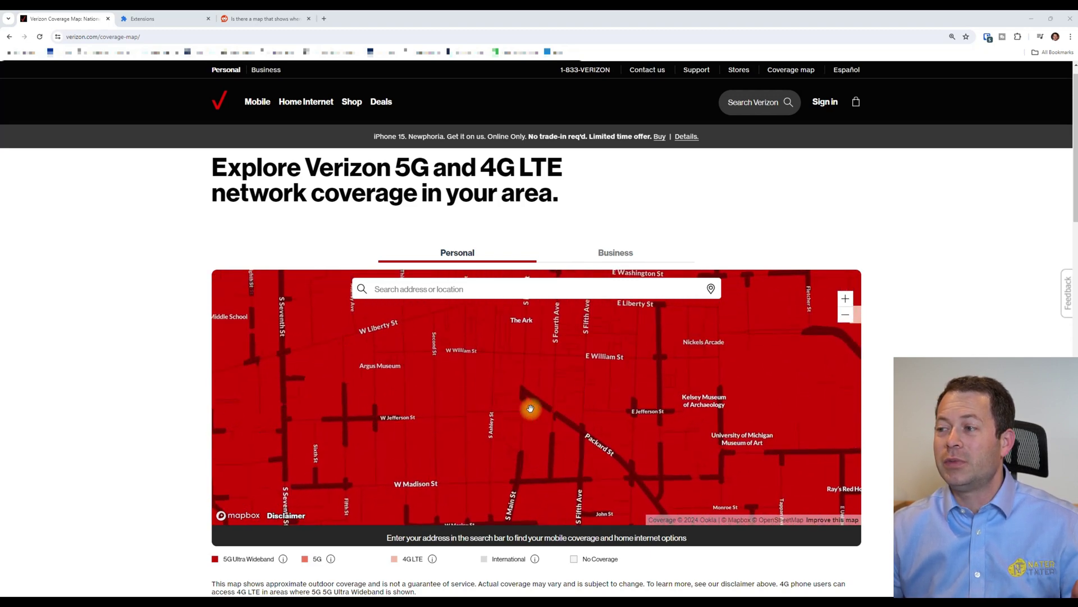
{"action": "left_click_drag", "start_coordinate": [278, 361], "coordinate": [438, 467]}
{"action": "left_click_drag", "start_coordinate": [631, 383], "coordinate": [383, 416]}
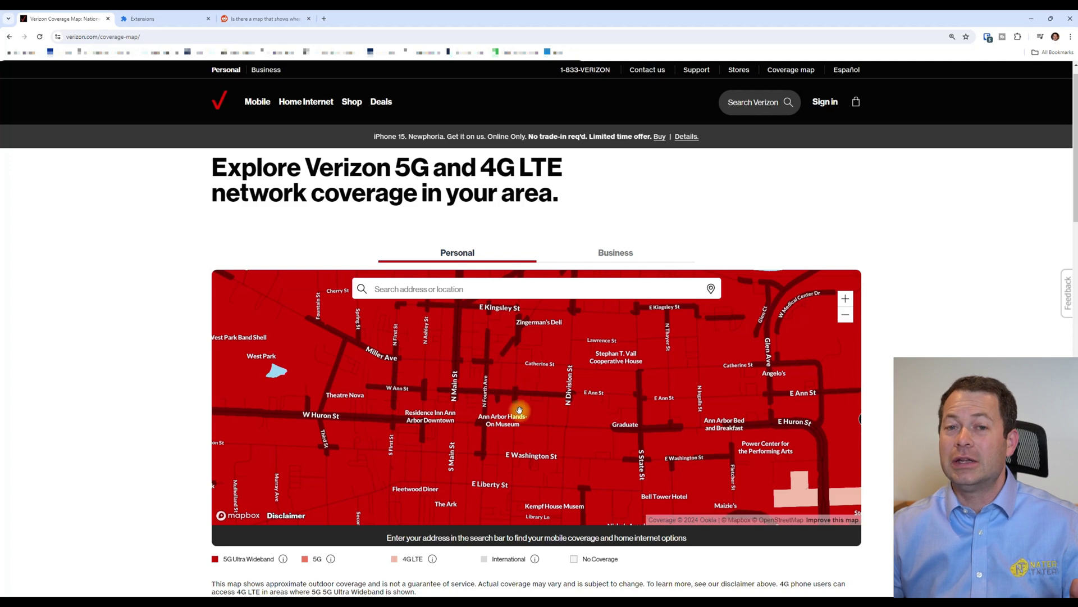
{"action": "scroll", "coordinate": [586, 403], "scroll_direction": "down", "scroll_amount": 4}
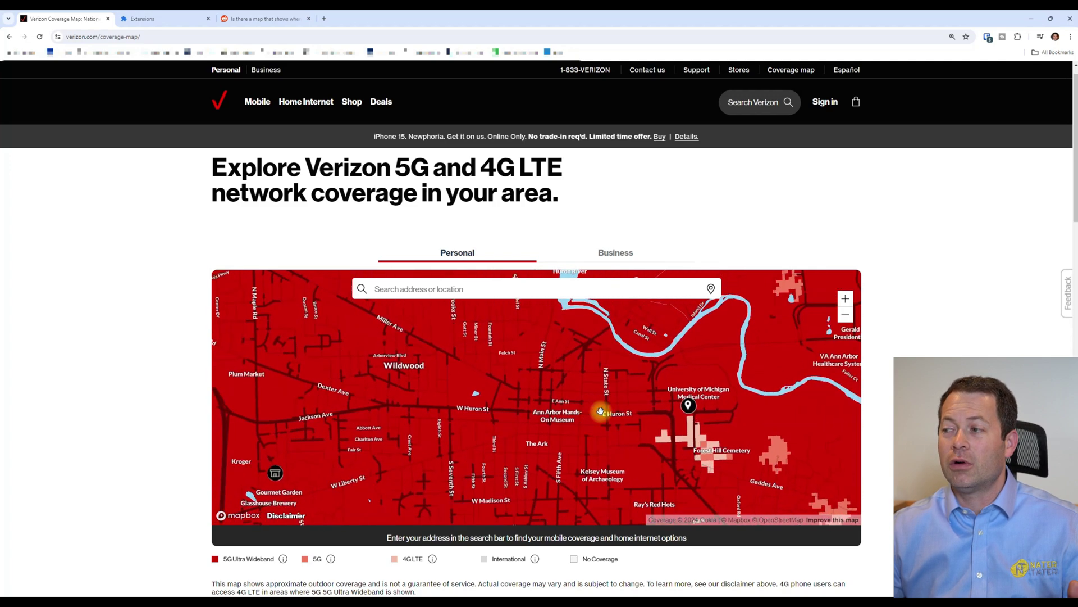
{"action": "scroll", "coordinate": [372, 438], "scroll_direction": "down", "scroll_amount": 2}
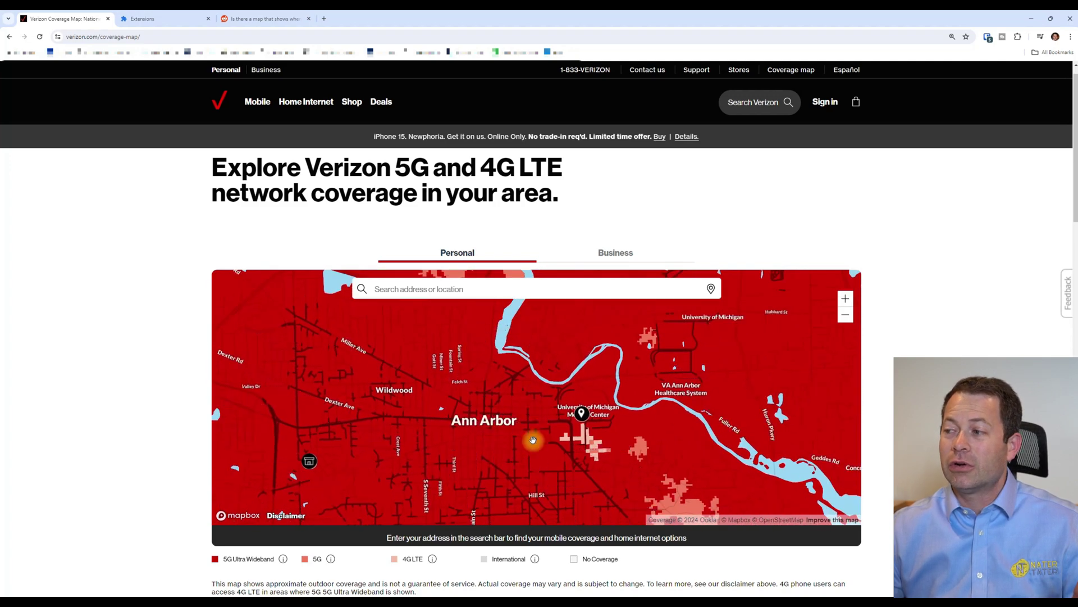
Recentre the coverage map on Ann Arbor and adjust the zoom level
{"action": "left_click_drag", "start_coordinate": [651, 412], "coordinate": [581, 435]}
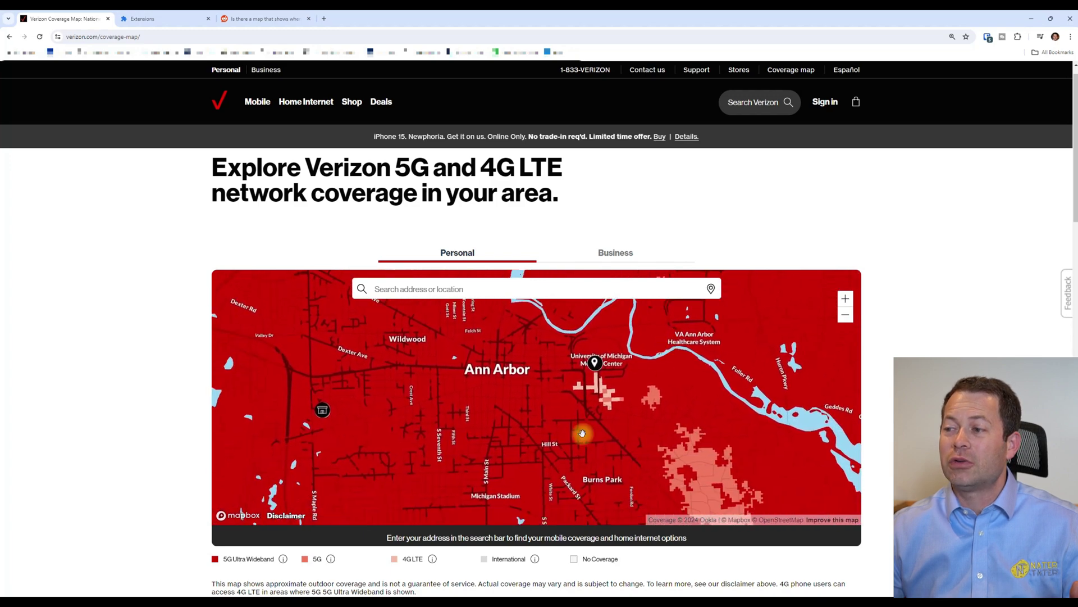
{"action": "scroll", "coordinate": [503, 473], "scroll_direction": "up", "scroll_amount": 5}
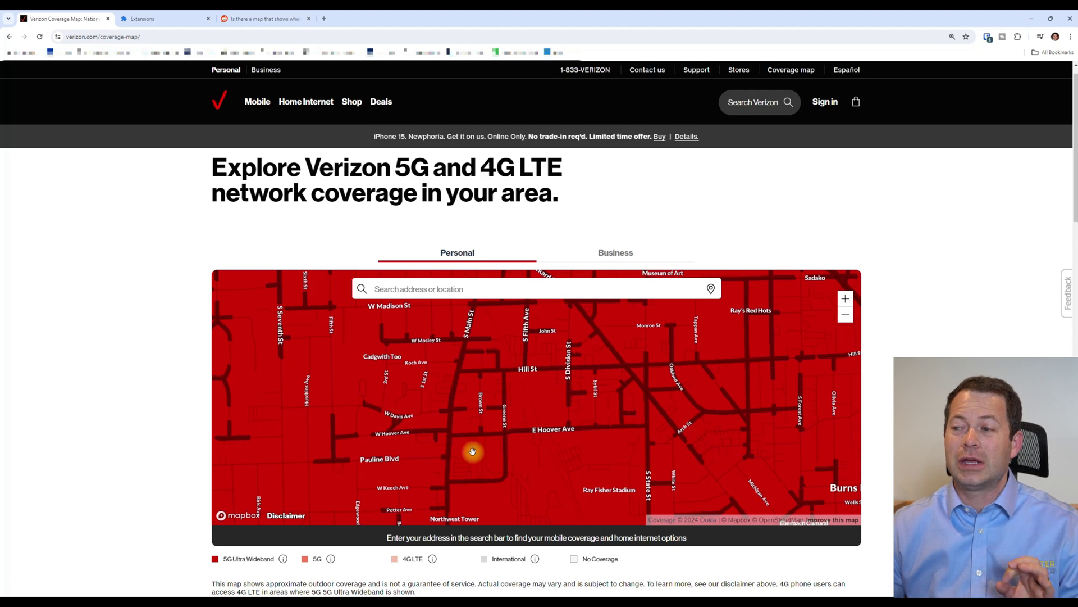
{"action": "scroll", "coordinate": [456, 456], "scroll_direction": "up", "scroll_amount": 1}
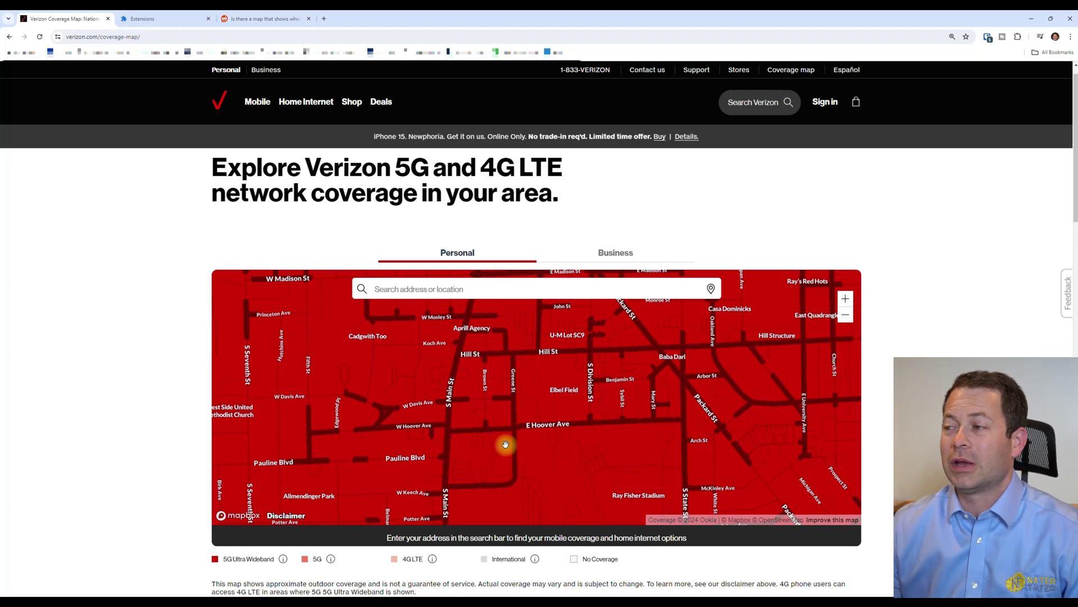
{"action": "scroll", "coordinate": [536, 440], "scroll_direction": "down", "scroll_amount": 3}
{"action": "scroll", "coordinate": [536, 441], "scroll_direction": "down", "scroll_amount": 3}
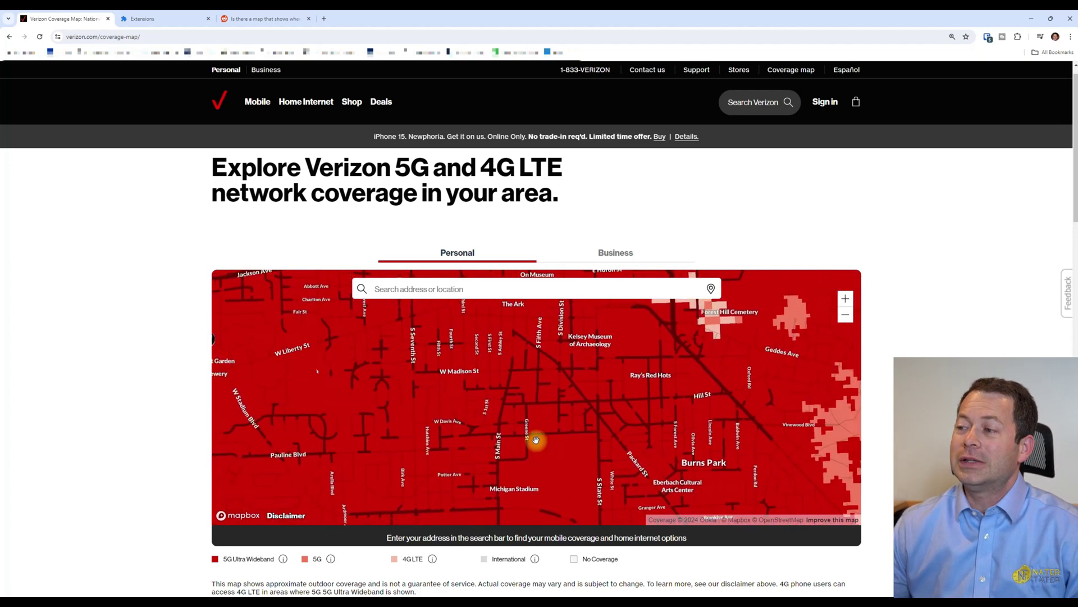
{"action": "scroll", "coordinate": [536, 441], "scroll_direction": "down", "scroll_amount": 2}
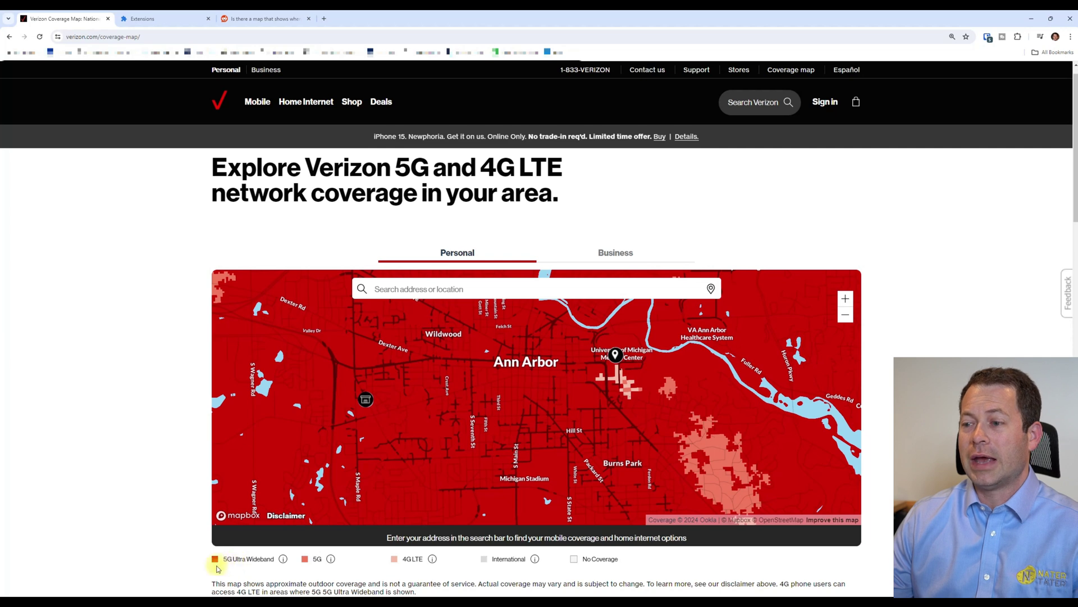
Highlight the 5G Ultra Wideband legend words, clear the selection, and zoom closer into central Ann Arbor
{"action": "left_click_drag", "start_coordinate": [233, 559], "coordinate": [276, 560]}
{"action": "left_click", "coordinate": [227, 559]}
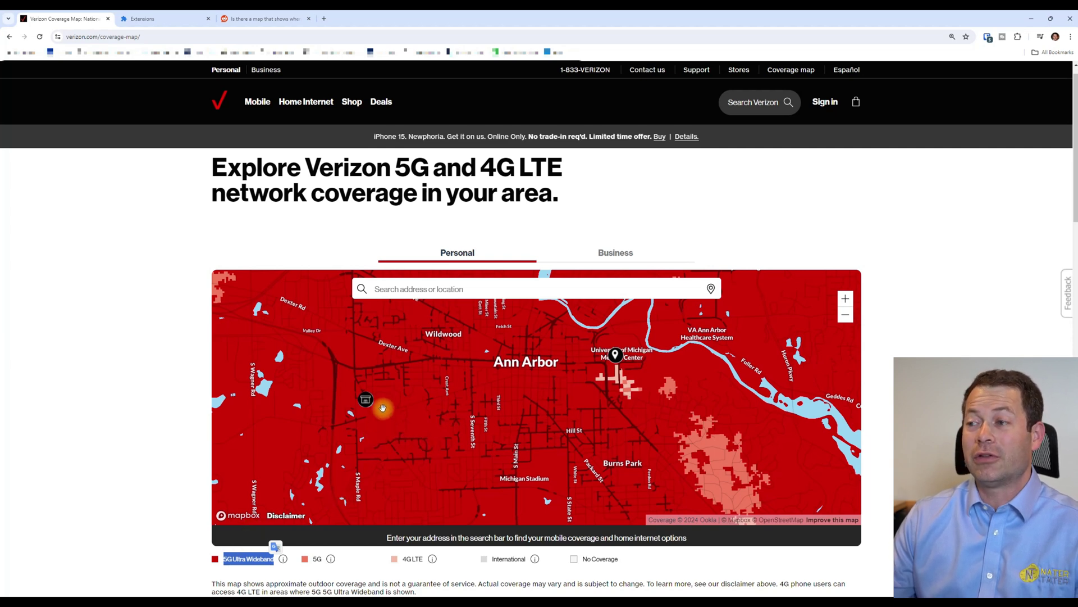
{"action": "left_click", "coordinate": [404, 412]}
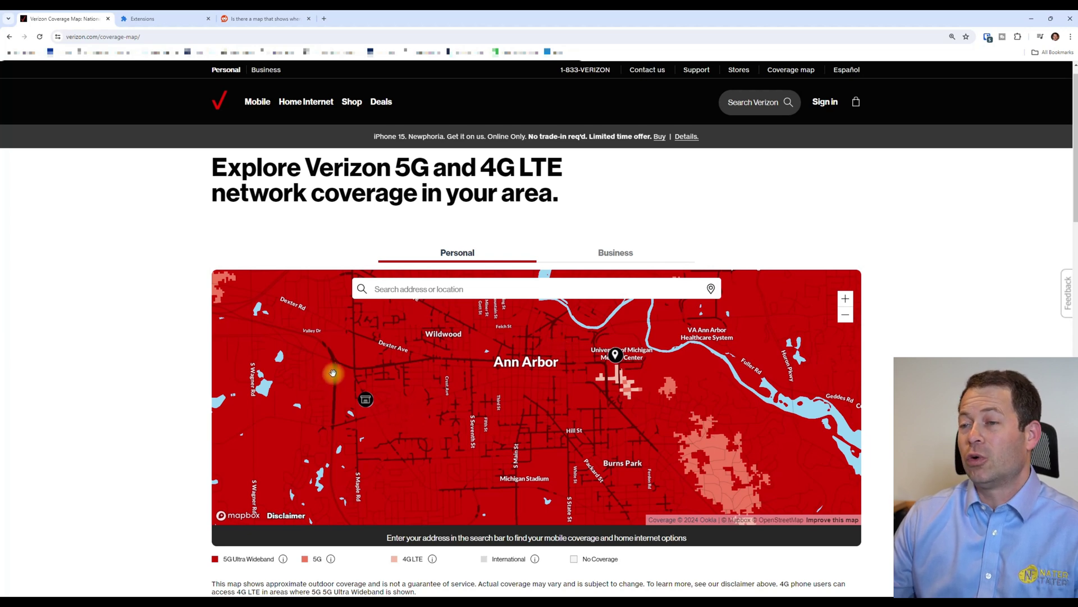
{"action": "scroll", "coordinate": [592, 406], "scroll_direction": "up", "scroll_amount": 2}
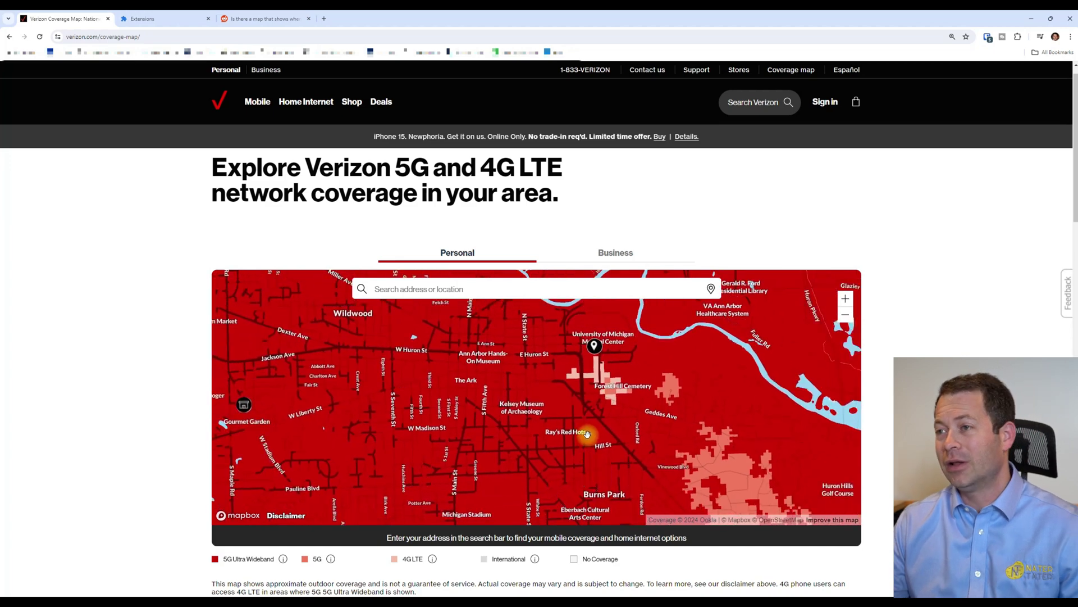
Disable the Verizon Coverage Map - mmWave extension on the Extensions tab and return to the Verizon map
{"action": "left_click", "coordinate": [262, 21]}
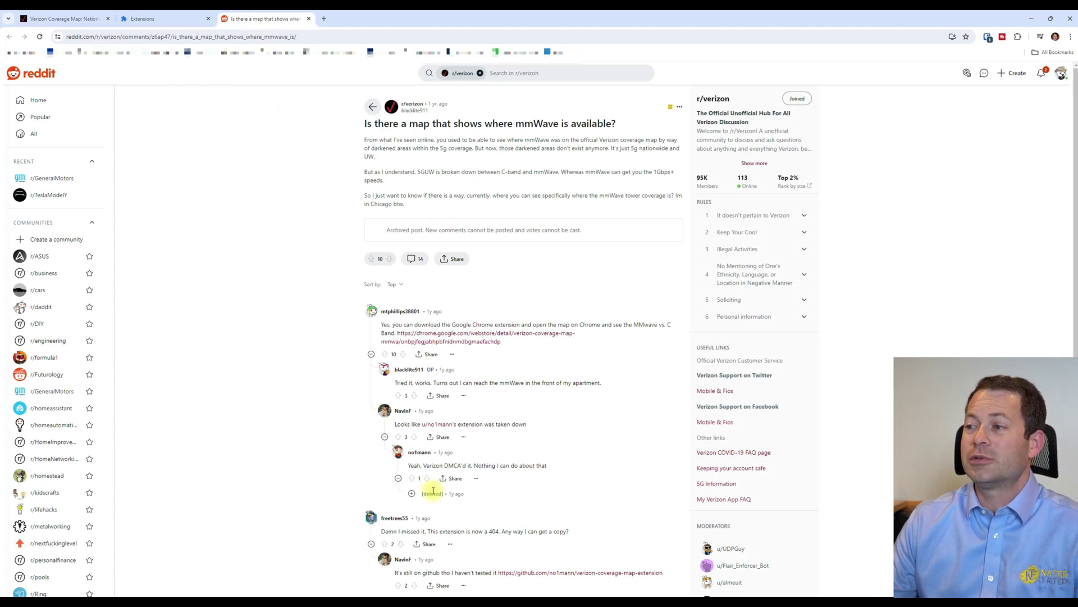
{"action": "left_click", "coordinate": [144, 21]}
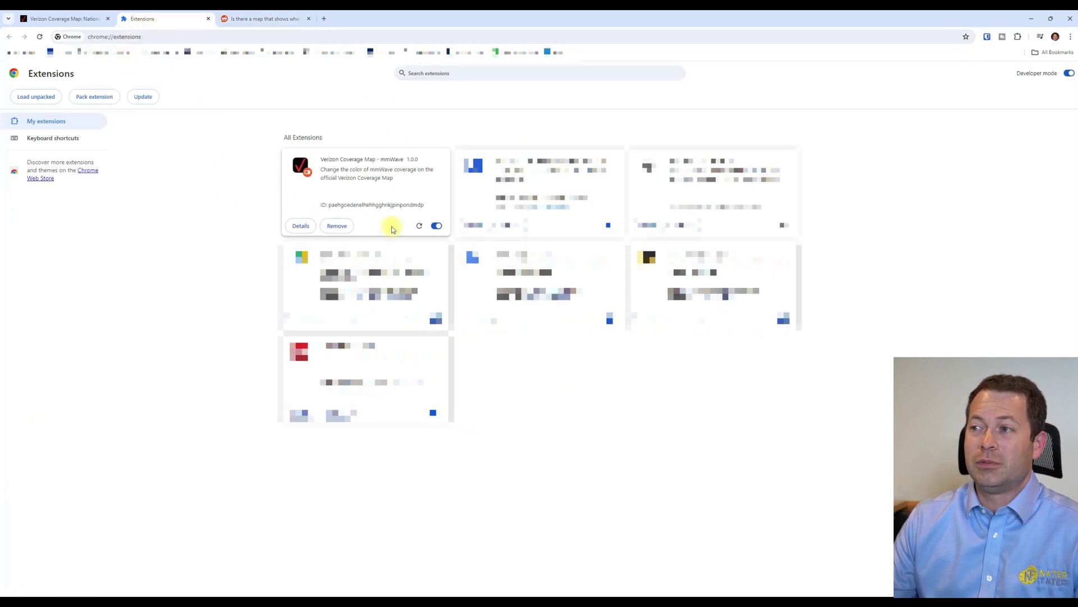
{"action": "left_click", "coordinate": [436, 225]}
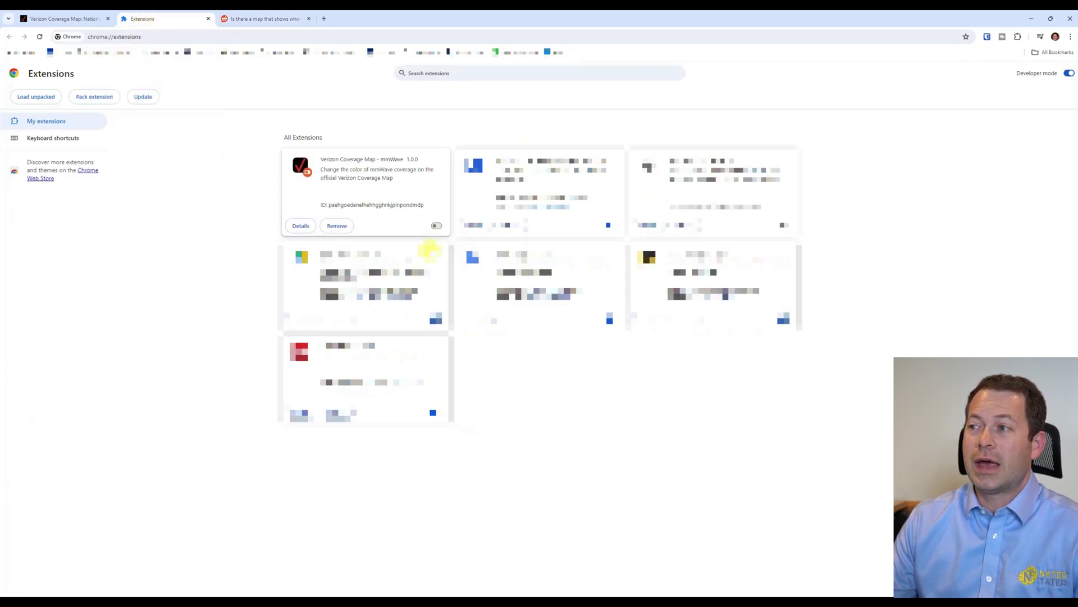
{"action": "left_click", "coordinate": [76, 19]}
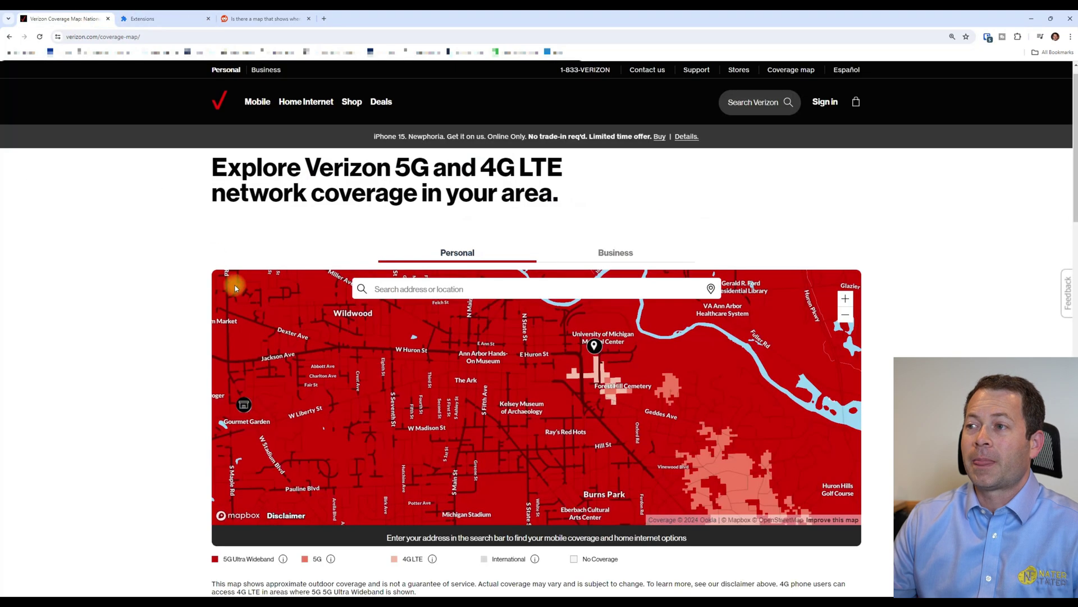
Reload the coverage map, zoom in and out around Ann Arbor, and pan east toward Ypsilanti
{"action": "left_click", "coordinate": [40, 37]}
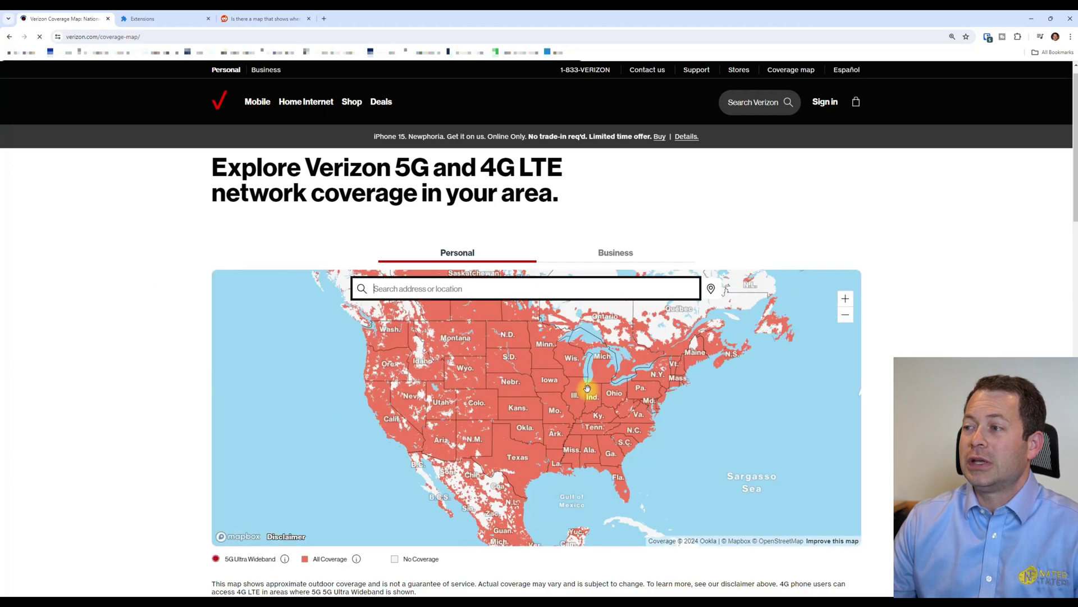
{"action": "scroll", "coordinate": [588, 388], "scroll_direction": "up", "scroll_amount": 5}
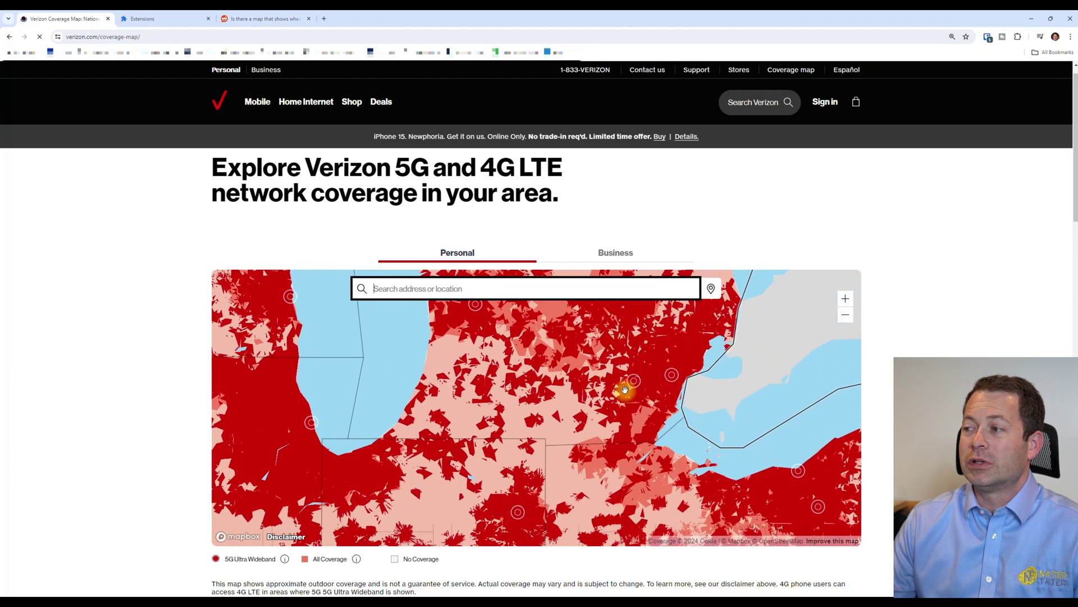
{"action": "scroll", "coordinate": [625, 389], "scroll_direction": "up", "scroll_amount": 5}
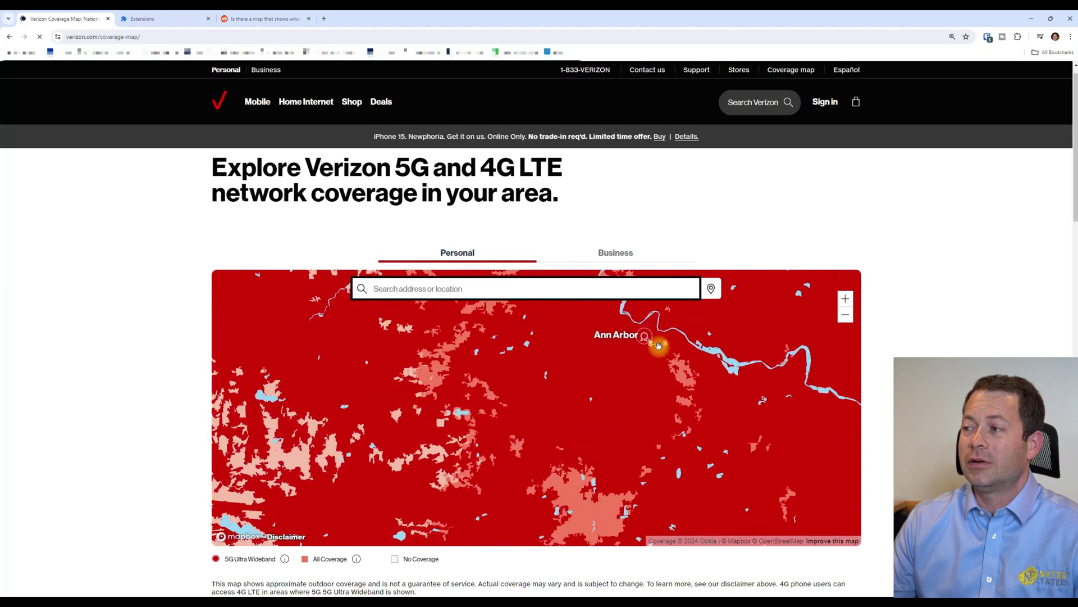
{"action": "scroll", "coordinate": [645, 337], "scroll_direction": "up", "scroll_amount": 5}
{"action": "scroll", "coordinate": [559, 337], "scroll_direction": "down", "scroll_amount": 3}
{"action": "scroll", "coordinate": [498, 451], "scroll_direction": "up", "scroll_amount": 2}
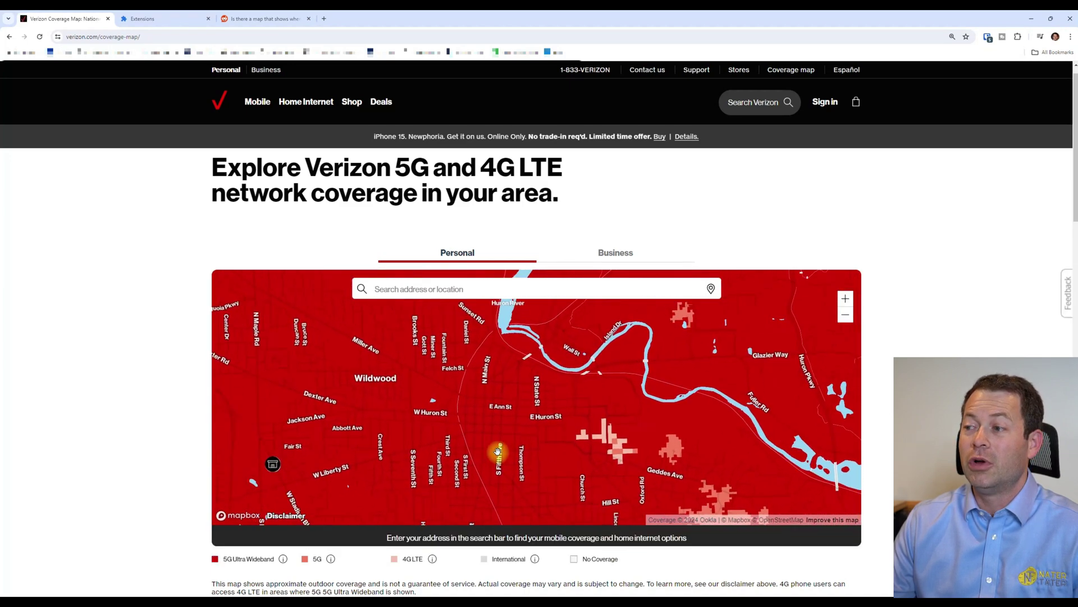
{"action": "scroll", "coordinate": [551, 374], "scroll_direction": "down", "scroll_amount": 4}
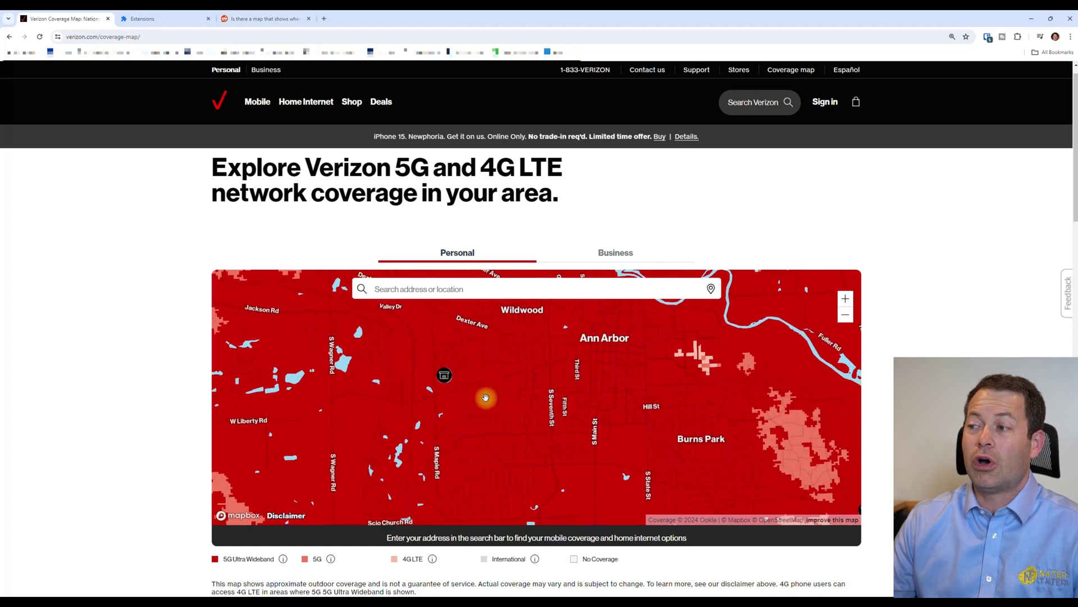
{"action": "scroll", "coordinate": [508, 392], "scroll_direction": "down", "scroll_amount": 2}
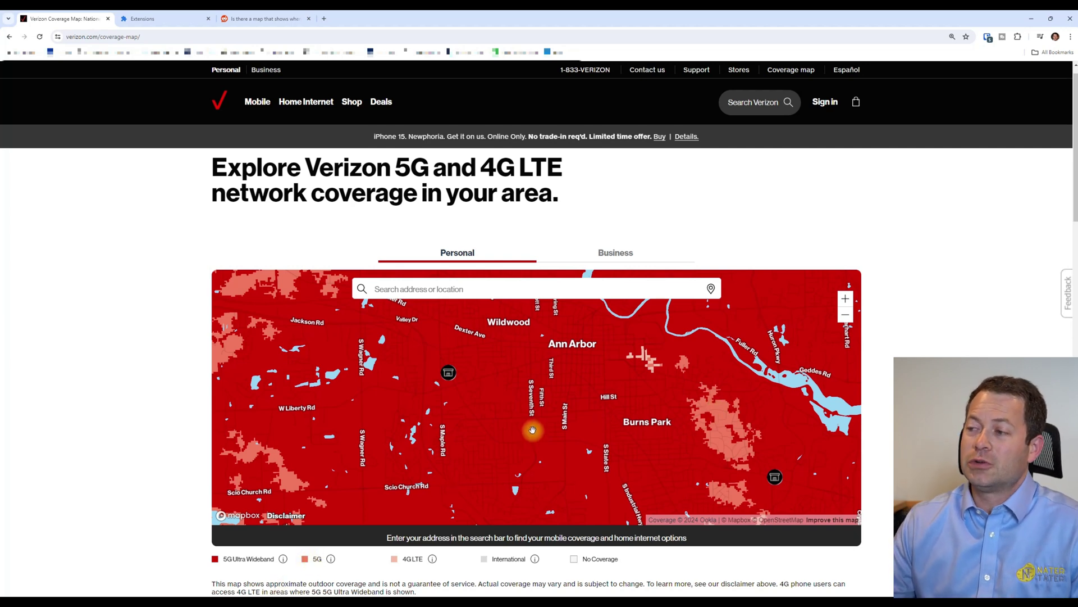
{"action": "scroll", "coordinate": [532, 433], "scroll_direction": "down", "scroll_amount": 2}
{"action": "scroll", "coordinate": [539, 419], "scroll_direction": "down", "scroll_amount": 1}
{"action": "left_click_drag", "start_coordinate": [548, 409], "coordinate": [507, 414]}
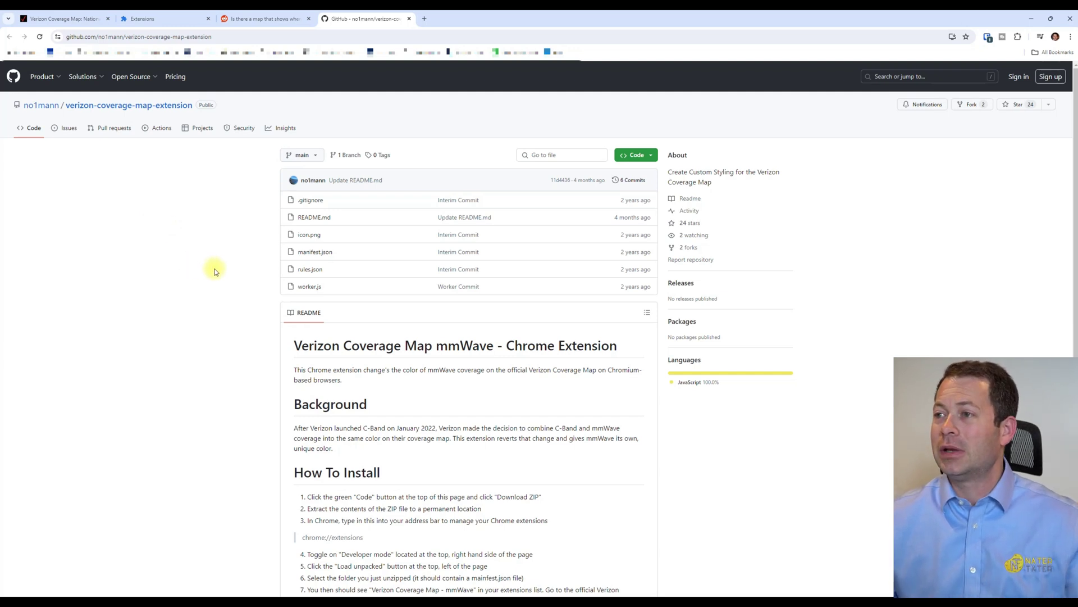
Highlight the How To Install instructions, then download verizon-coverage-map-extension-main.zip from the Code menu
{"action": "scroll", "coordinate": [216, 270], "scroll_direction": "down", "scroll_amount": 1}
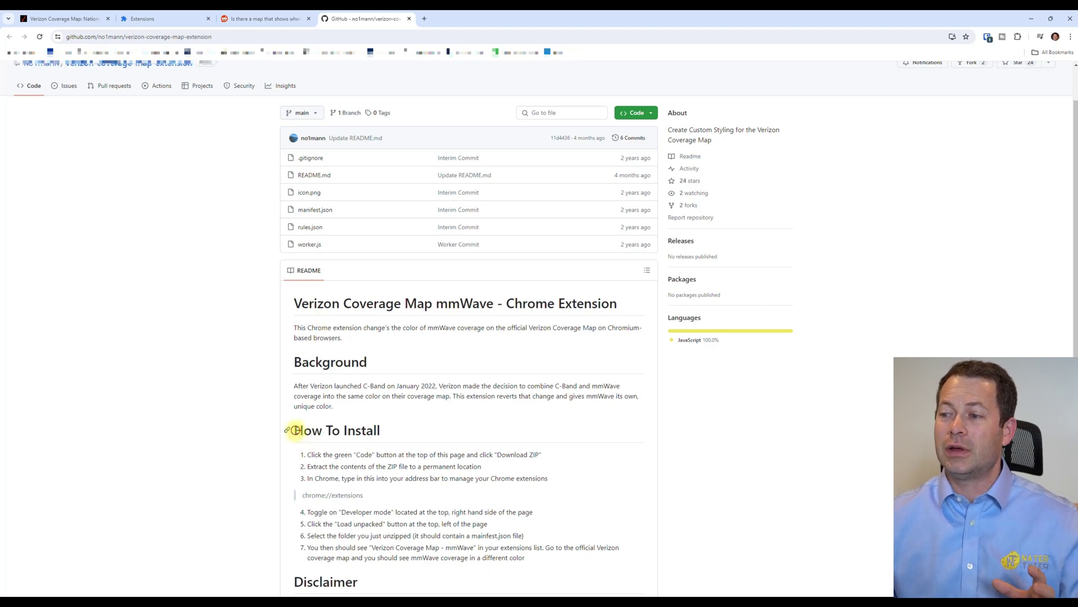
{"action": "left_click_drag", "start_coordinate": [295, 431], "coordinate": [575, 568]}
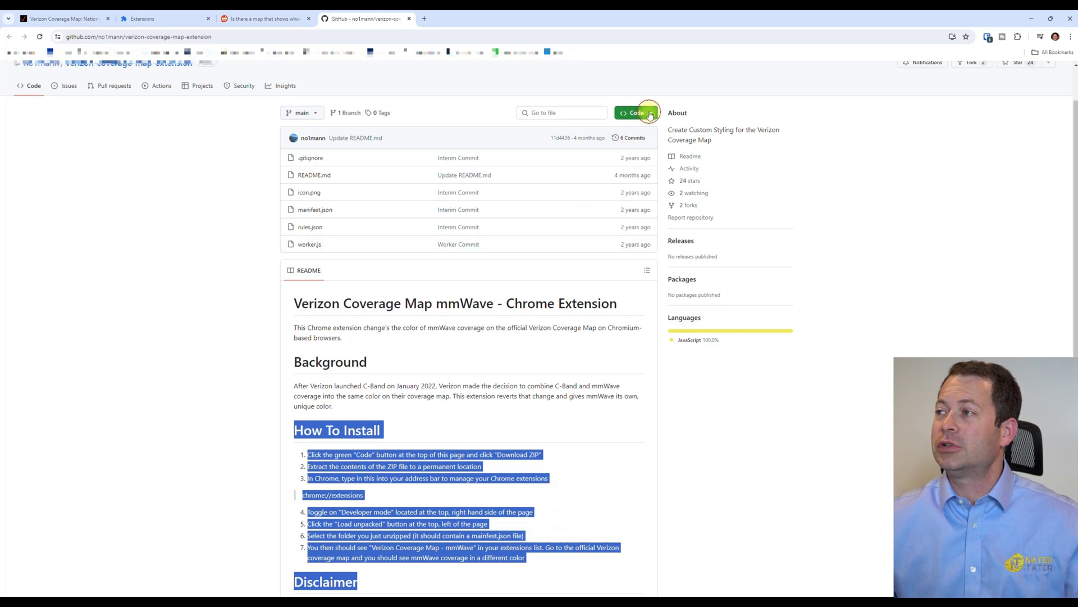
{"action": "left_click", "coordinate": [650, 115]}
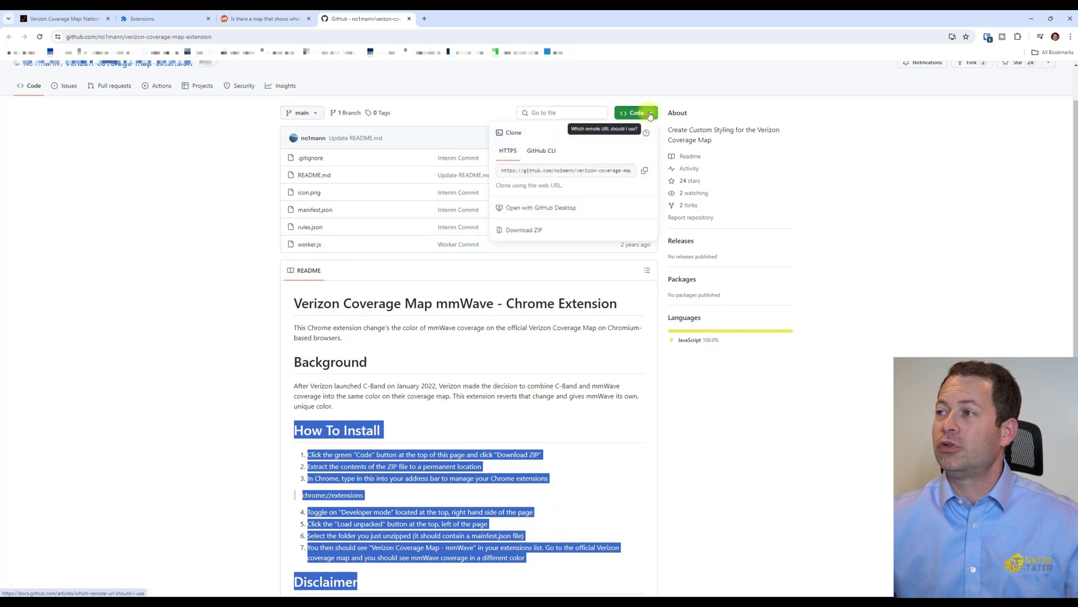
{"action": "left_click", "coordinate": [529, 230]}
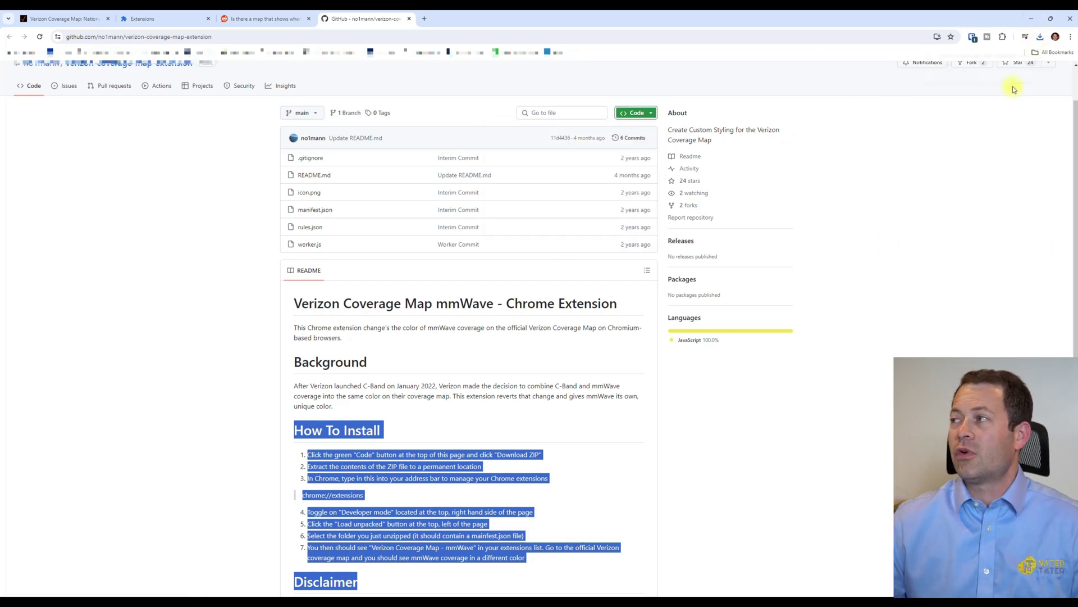
{"action": "left_click", "coordinate": [1039, 37]}
Show the downloaded ZIP in File Explorer, extract it, and open the verizon-coverage-map-extension-main folder
{"action": "left_click", "coordinate": [1031, 59]}
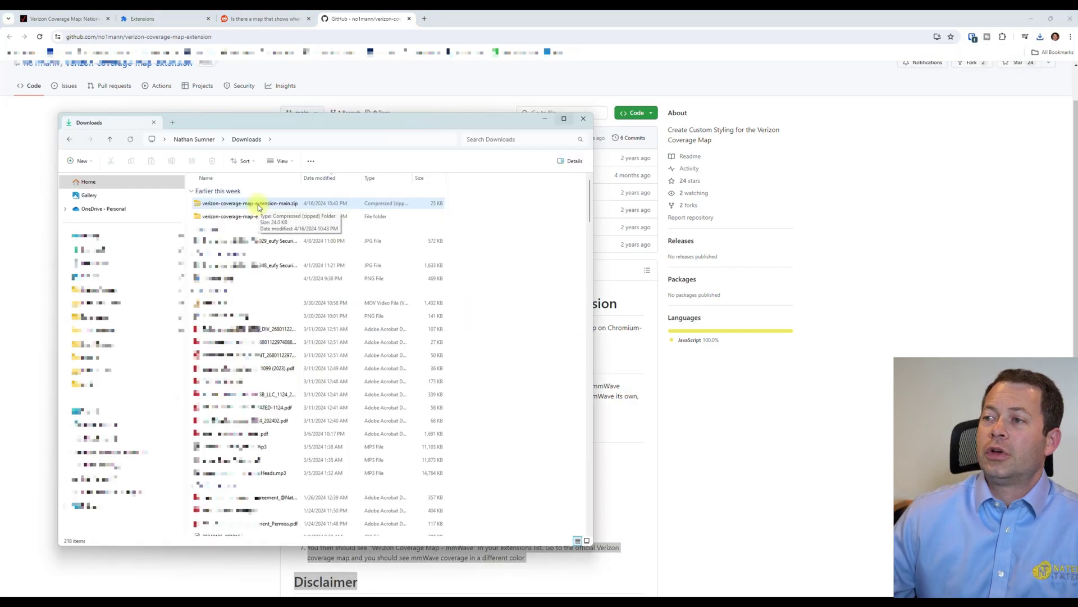
{"action": "right_click", "coordinate": [258, 208]}
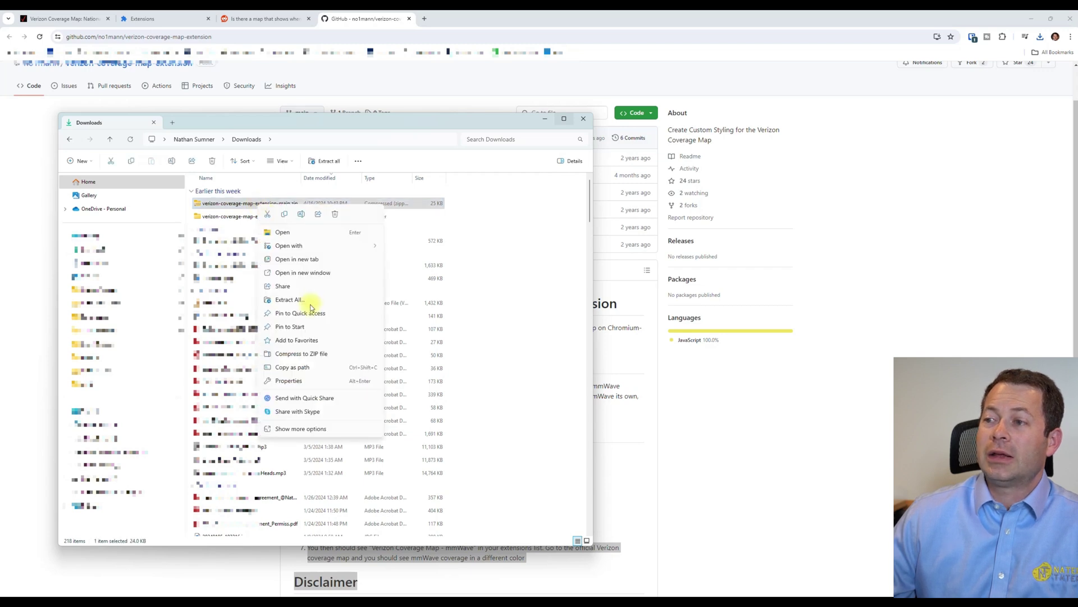
{"action": "left_click", "coordinate": [238, 217]}
{"action": "double_click", "coordinate": [238, 217]}
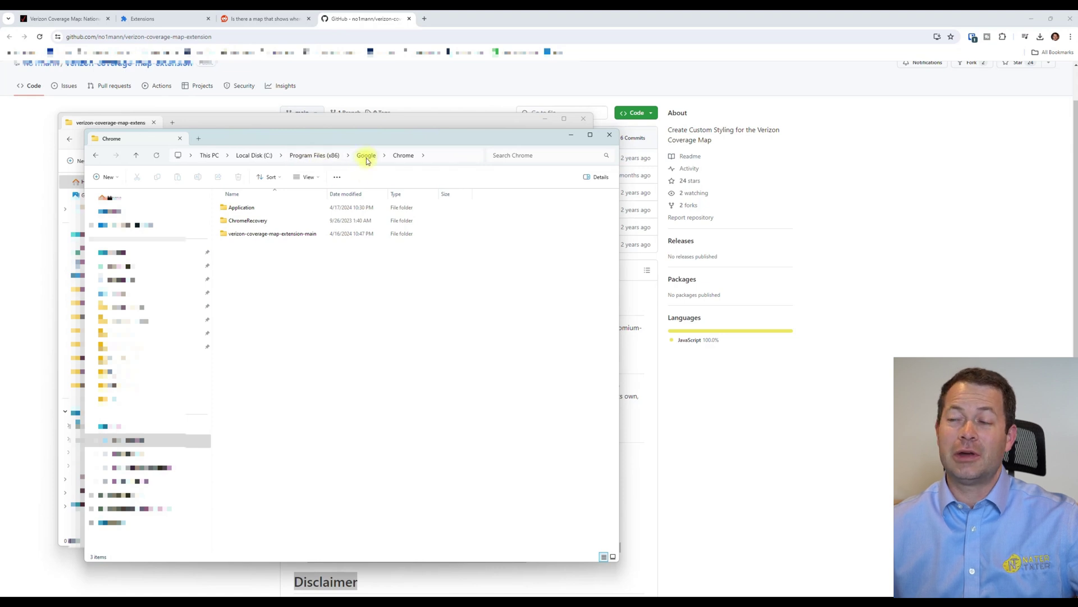
Open verizon-coverage-map-extension-main under Program Files (x86)\Google\Chrome to view its files, then return to Chrome
{"action": "left_click", "coordinate": [266, 235]}
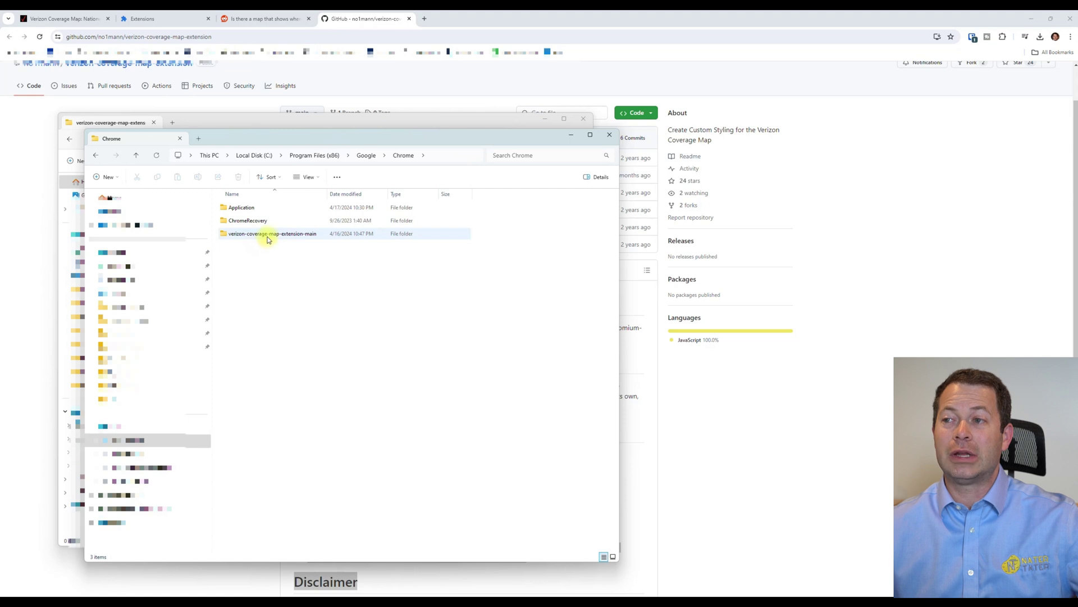
{"action": "double_click", "coordinate": [266, 237]}
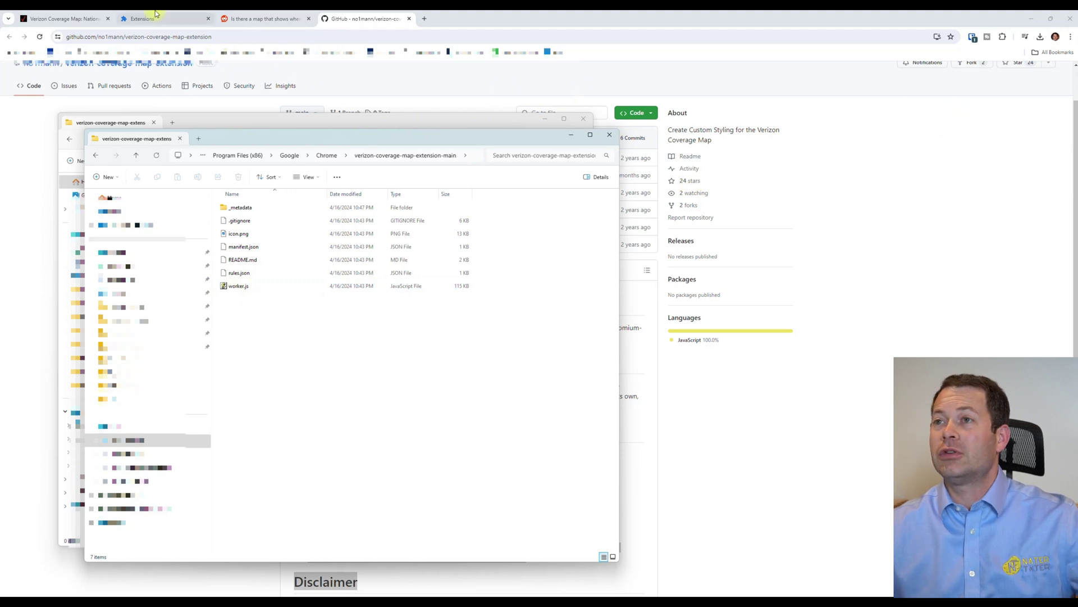
{"action": "left_click", "coordinate": [550, 27]}
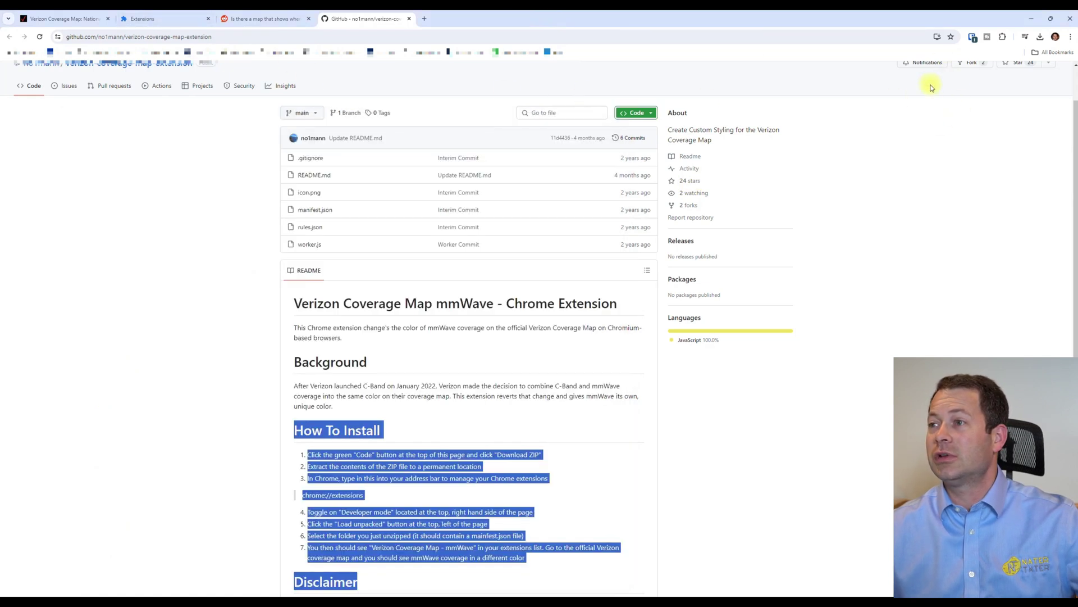
Open Manage extensions from the Extensions menu, leave Developer mode on, and choose Load unpacked
{"action": "left_click", "coordinate": [456, 409]}
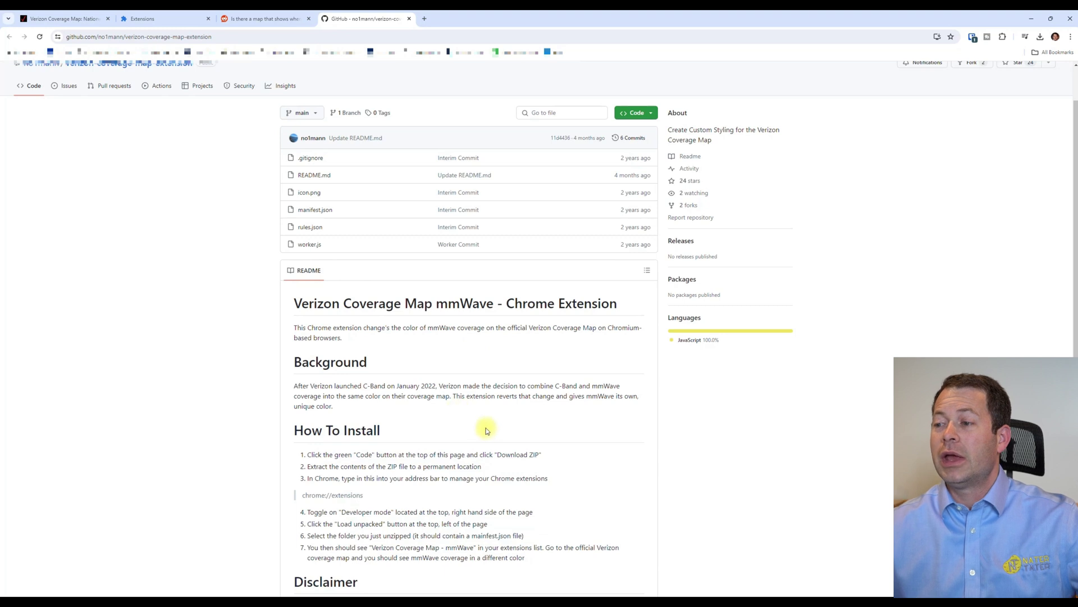
{"action": "left_click", "coordinate": [1004, 37]}
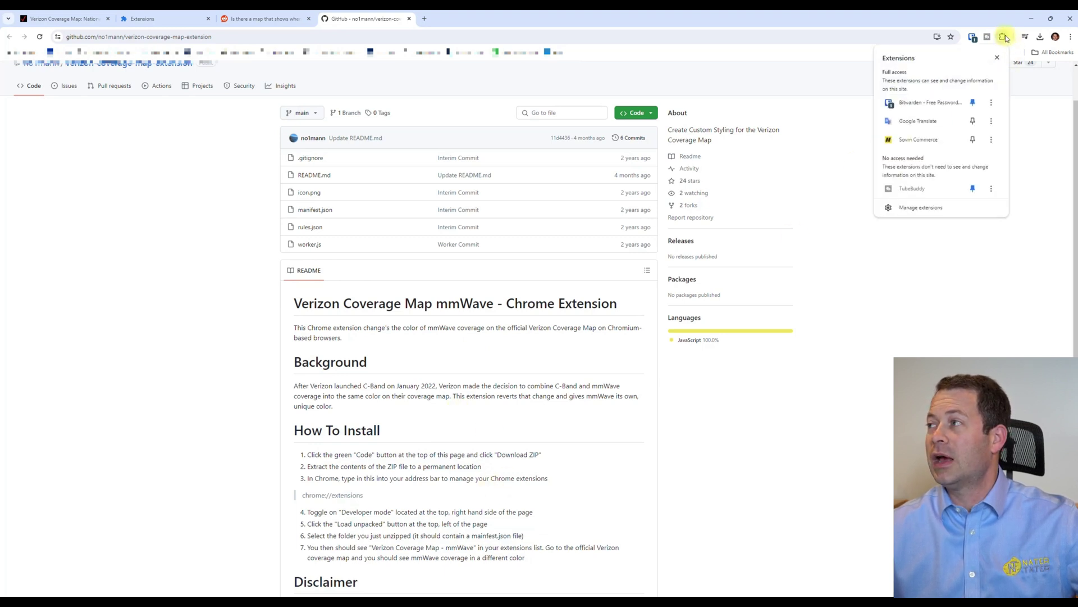
{"action": "left_click", "coordinate": [922, 207]}
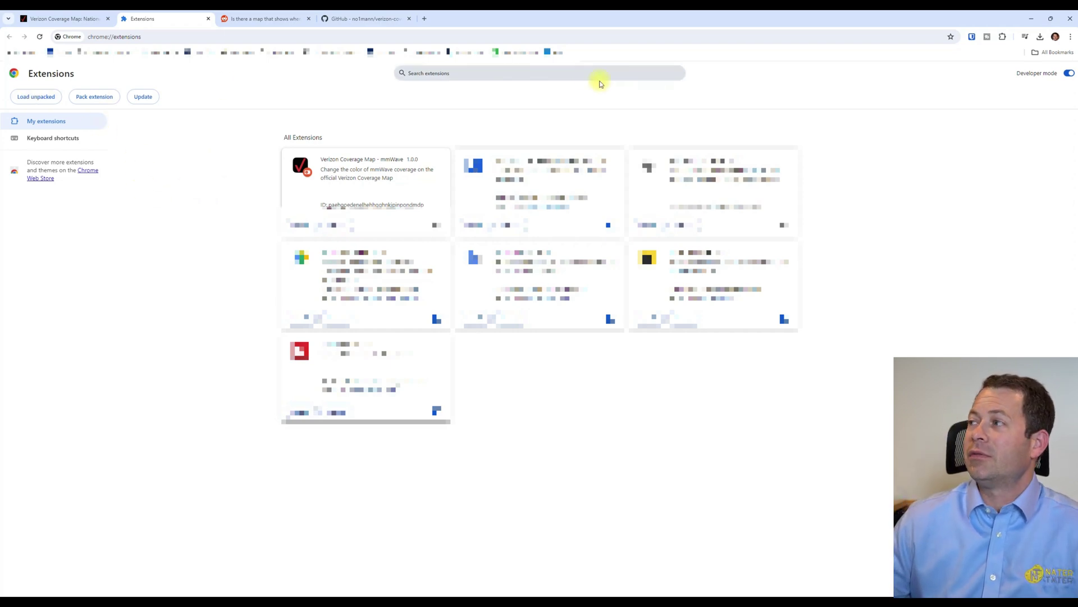
{"action": "left_click", "coordinate": [1069, 73]}
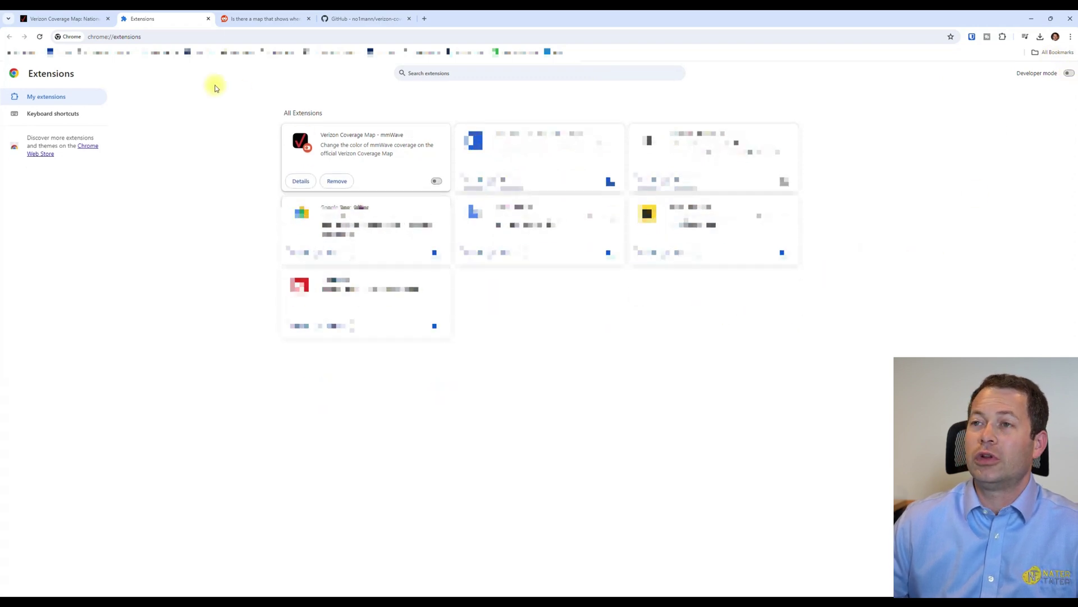
{"action": "left_click", "coordinate": [1068, 74]}
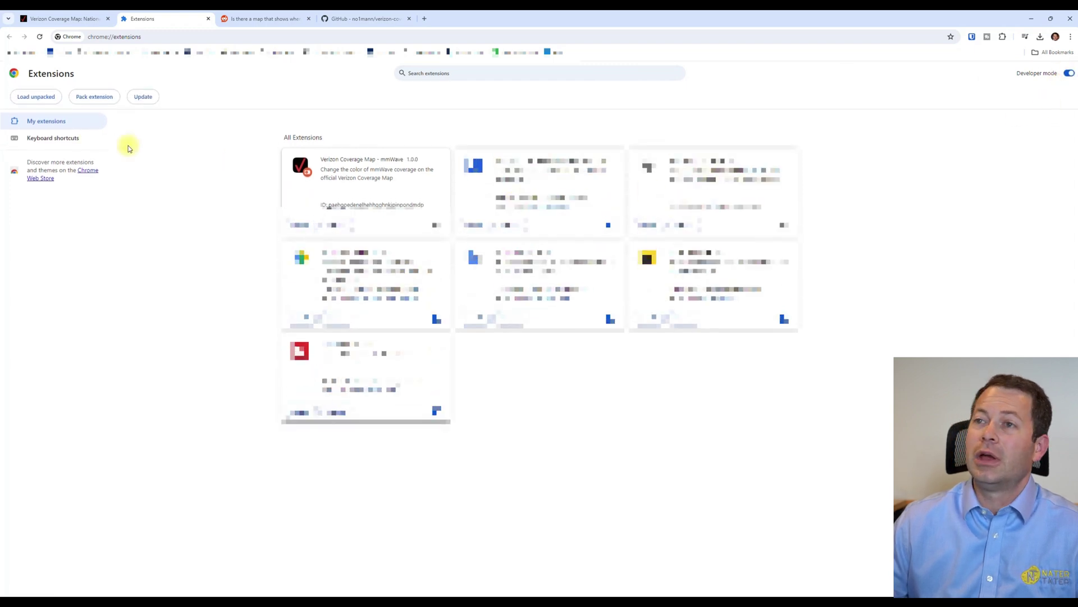
{"action": "left_click", "coordinate": [46, 102]}
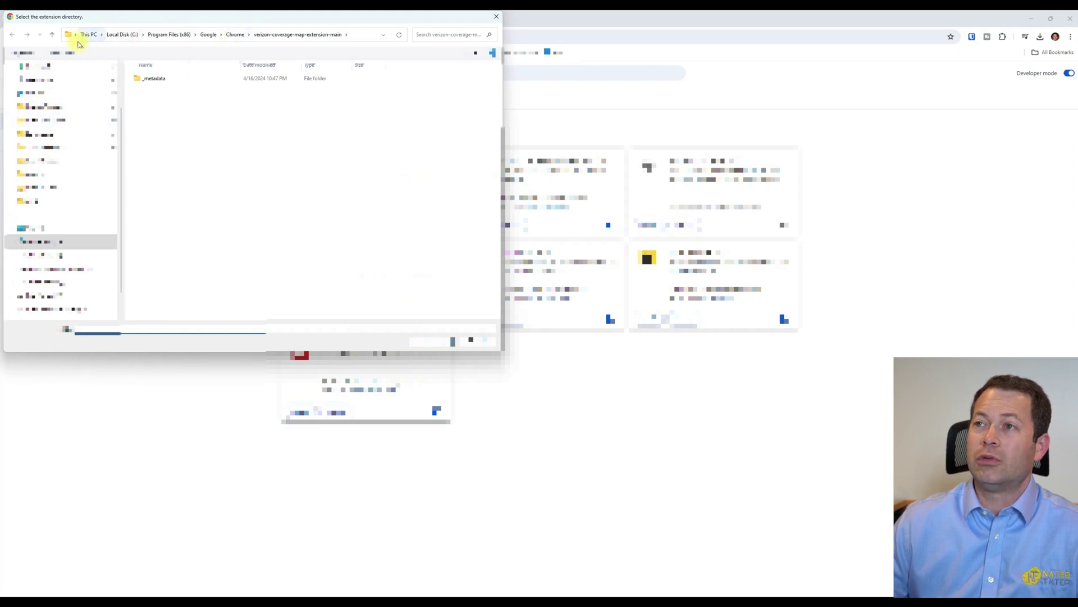
Load verizon-coverage-map-extension-main as an unpacked extension, enable it, and return to the Verizon map
{"action": "left_click", "coordinate": [235, 35]}
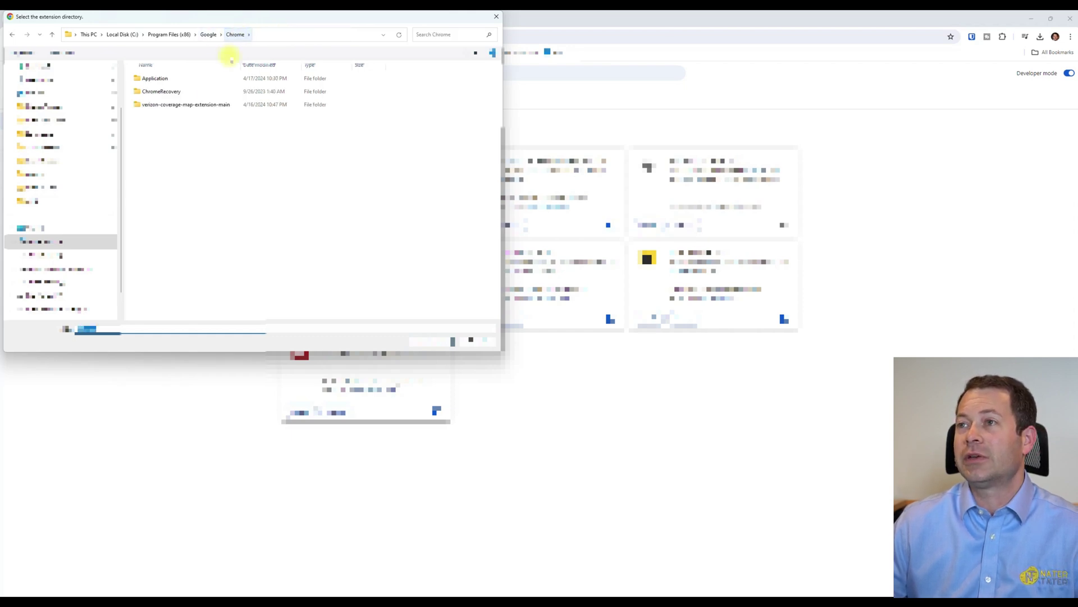
{"action": "left_click", "coordinate": [167, 109]}
{"action": "double_click", "coordinate": [166, 107]}
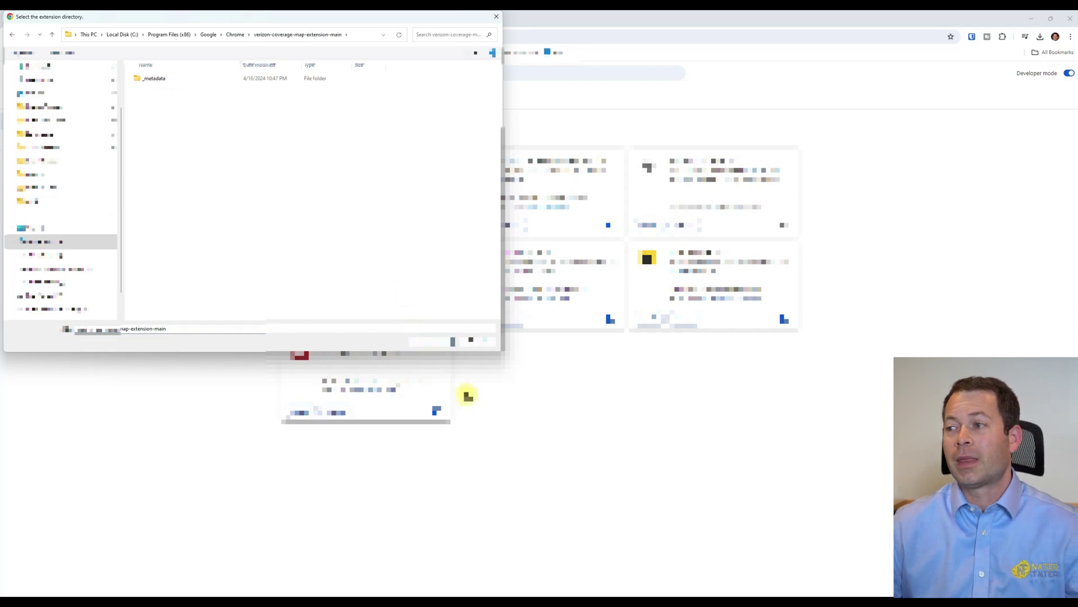
{"action": "left_click", "coordinate": [474, 341]}
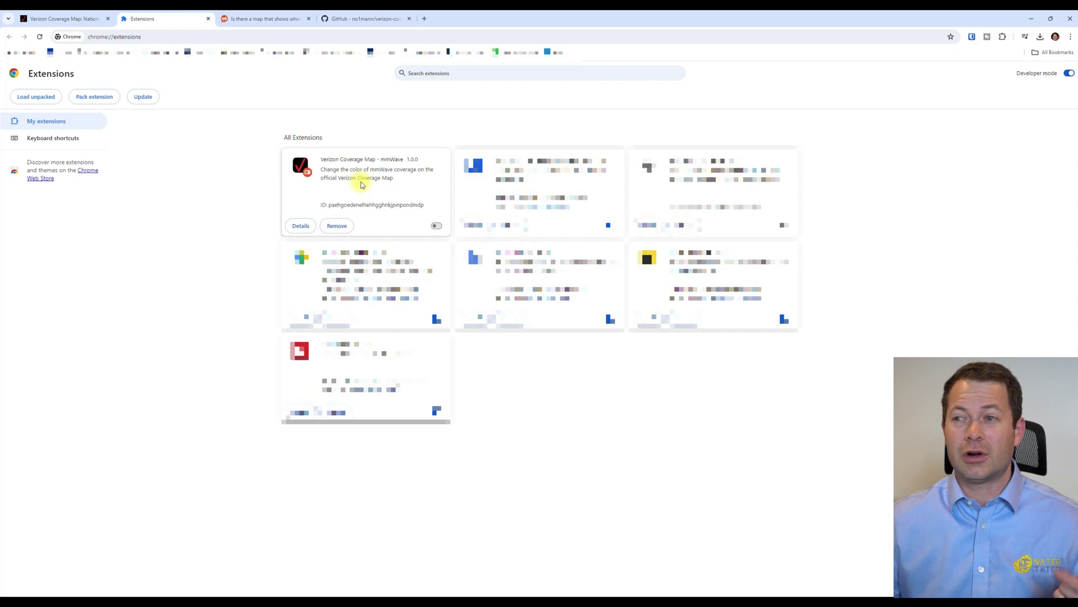
{"action": "left_click", "coordinate": [437, 226]}
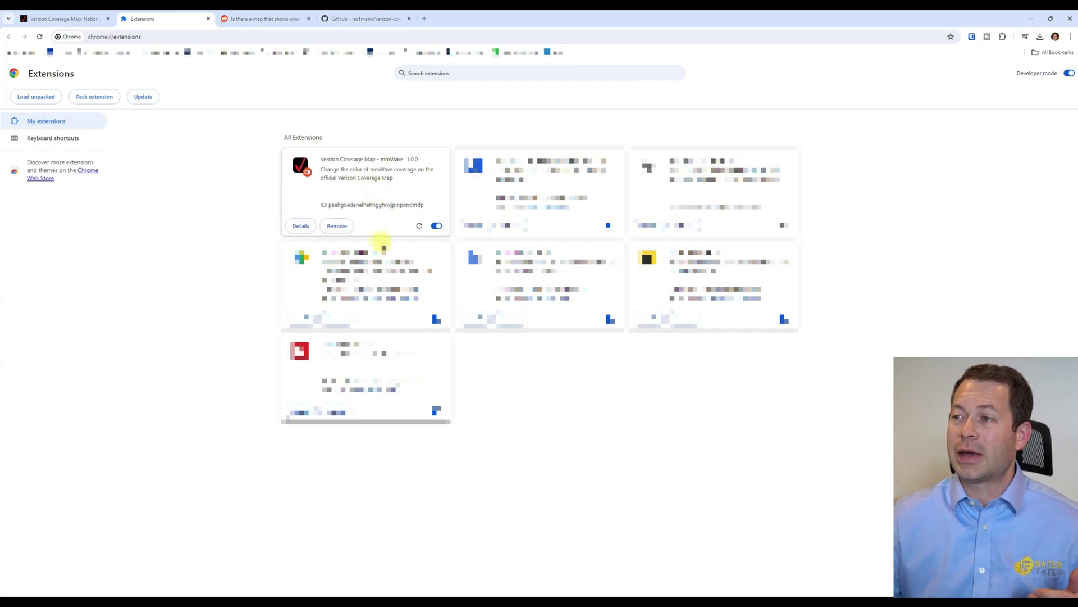
{"action": "left_click", "coordinate": [67, 19]}
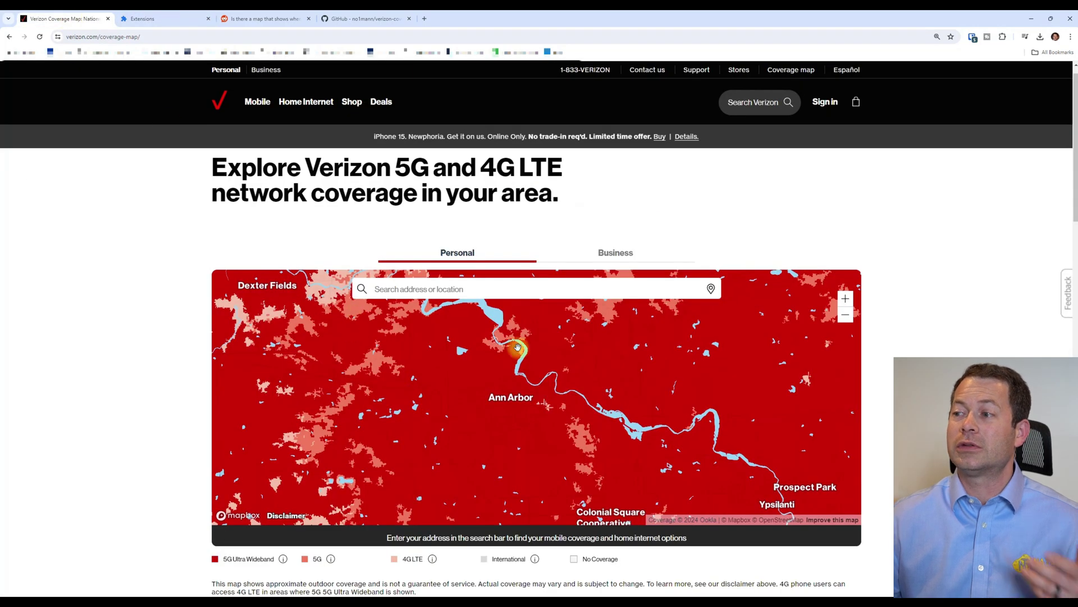
Reload the coverage map and zoom in, centring the view on Ann Arbor
{"action": "left_click", "coordinate": [40, 37]}
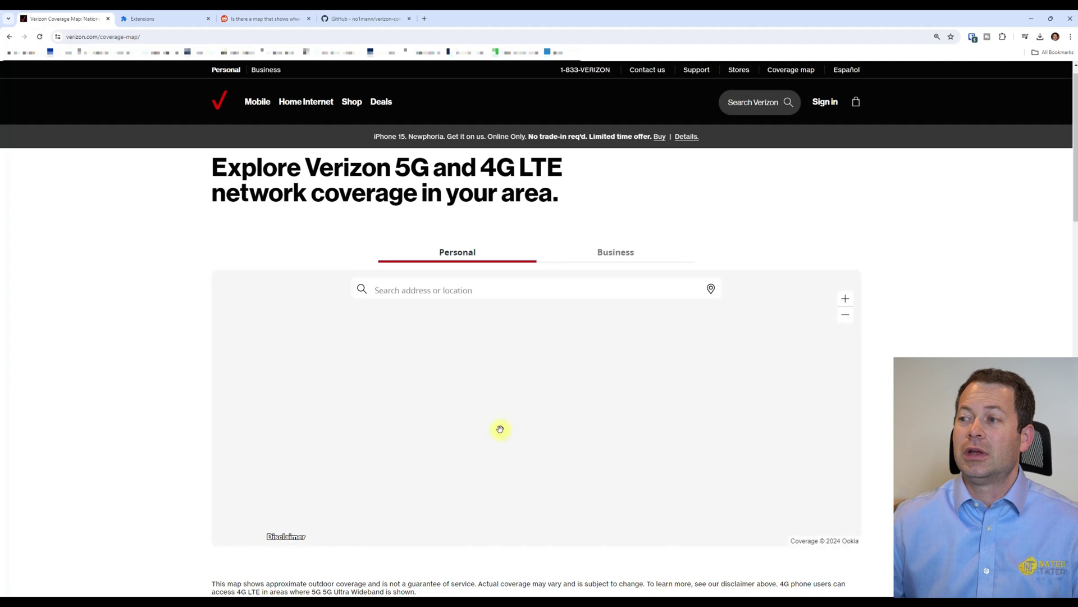
{"action": "scroll", "coordinate": [575, 378], "scroll_direction": "up", "scroll_amount": 5}
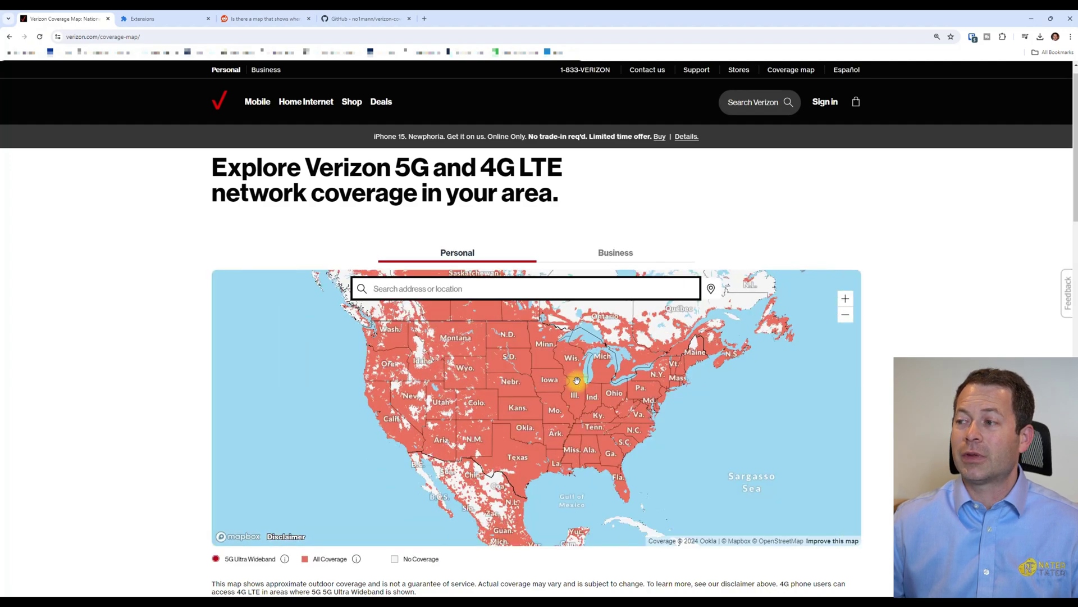
{"action": "scroll", "coordinate": [608, 380], "scroll_direction": "up", "scroll_amount": 5}
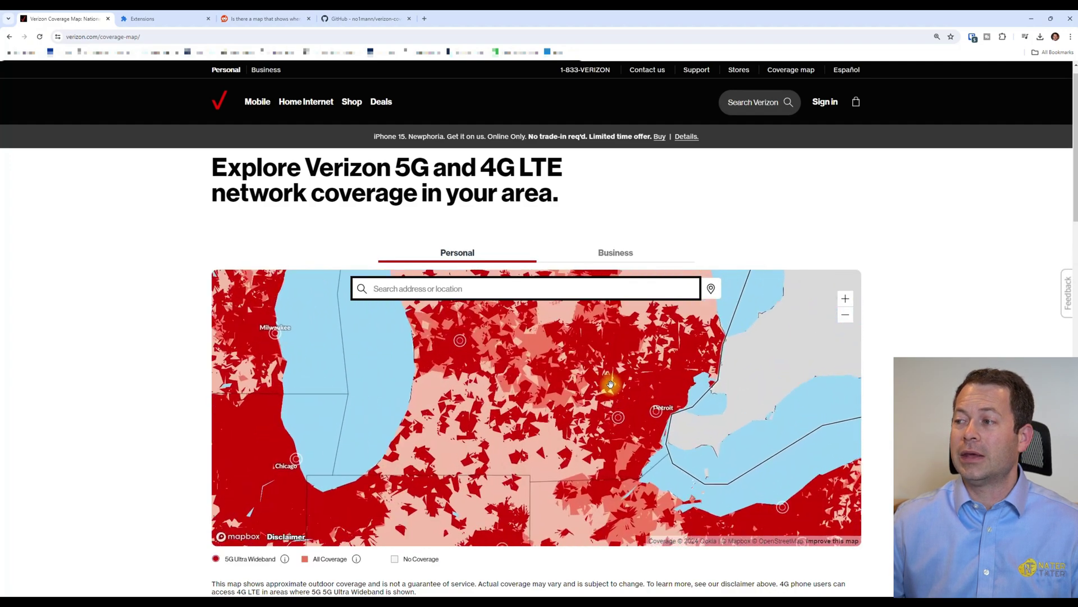
{"action": "scroll", "coordinate": [615, 449], "scroll_direction": "up", "scroll_amount": 5}
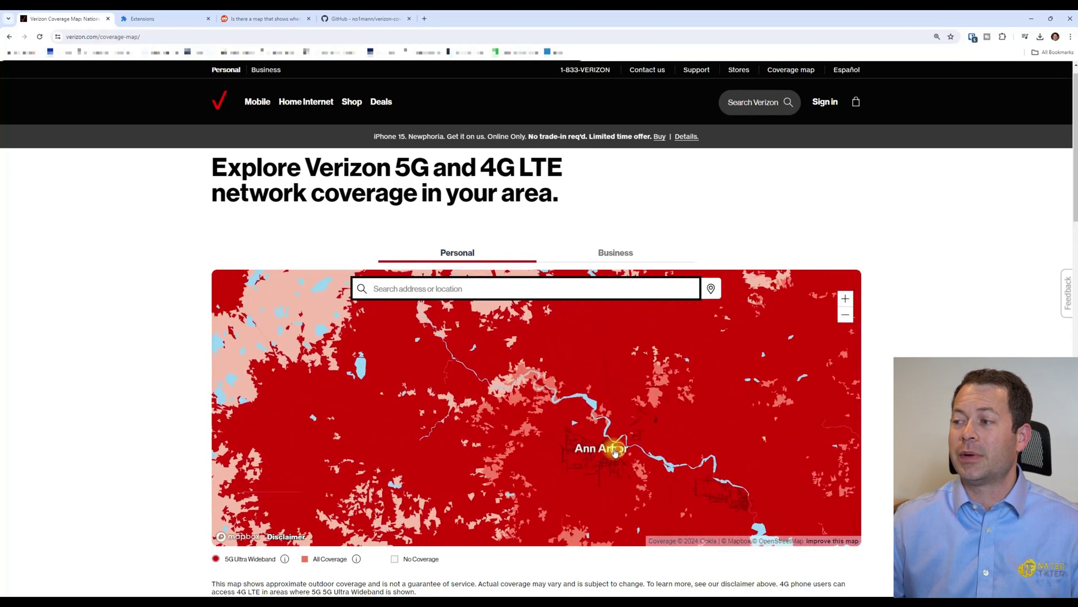
{"action": "left_click_drag", "start_coordinate": [604, 452], "coordinate": [526, 380]}
{"action": "scroll", "coordinate": [526, 380], "scroll_direction": "up", "scroll_amount": 5}
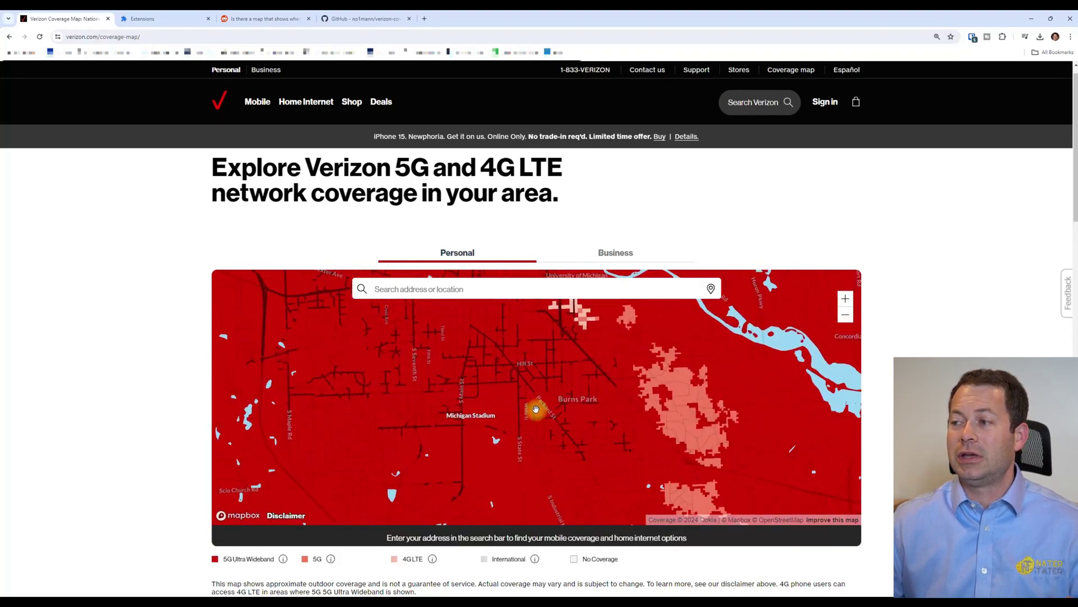
Pan and zoom across downtown Ann Arbor's street grid out to Concordia University and Geddes
{"action": "left_click_drag", "start_coordinate": [443, 403], "coordinate": [481, 383]}
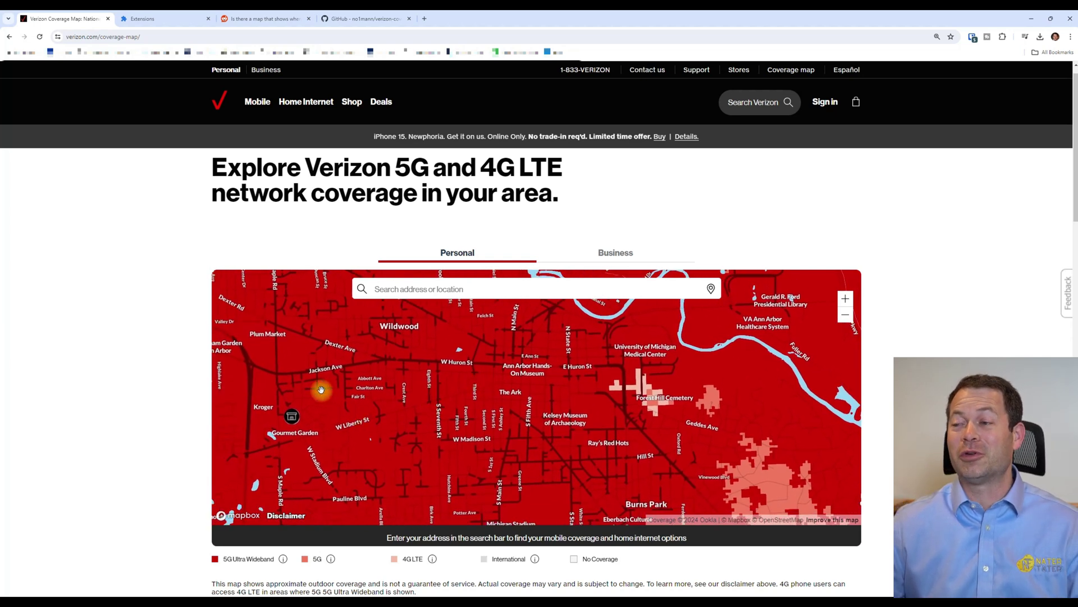
{"action": "left_click_drag", "start_coordinate": [428, 428], "coordinate": [469, 405]}
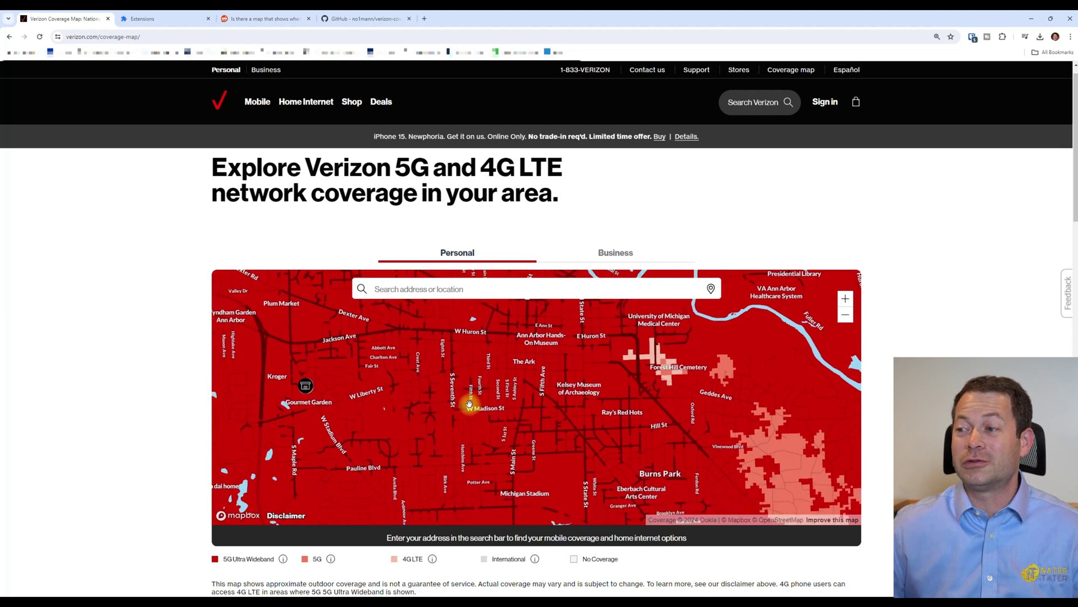
{"action": "scroll", "coordinate": [387, 385], "scroll_direction": "up", "scroll_amount": 2}
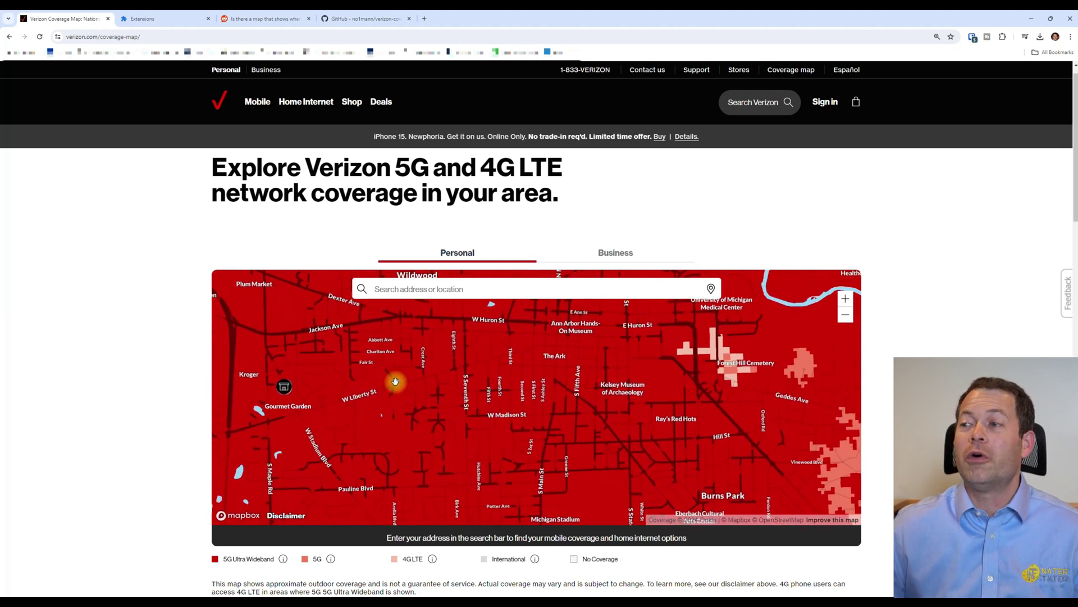
{"action": "left_click_drag", "start_coordinate": [373, 345], "coordinate": [397, 402]}
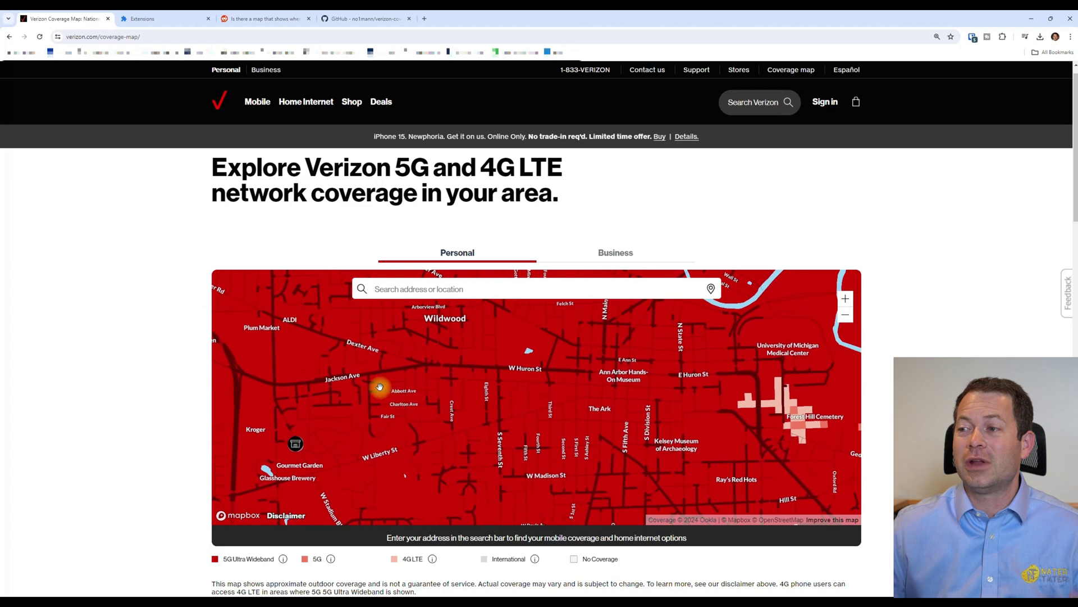
{"action": "scroll", "coordinate": [528, 373], "scroll_direction": "down", "scroll_amount": 3}
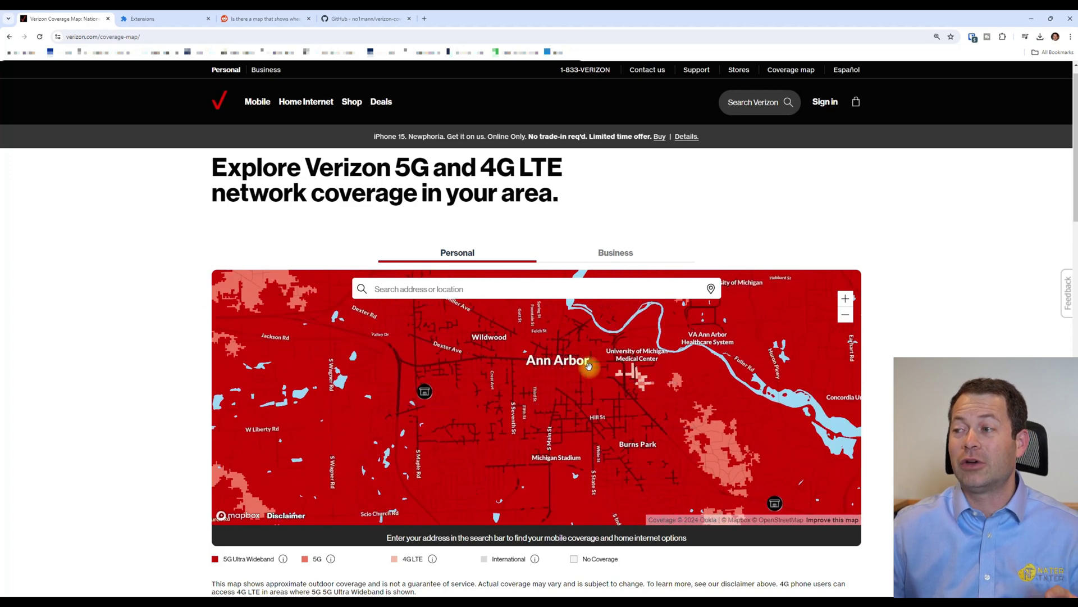
{"action": "left_click_drag", "start_coordinate": [590, 365], "coordinate": [433, 390]}
{"action": "left_click_drag", "start_coordinate": [536, 384], "coordinate": [635, 320]}
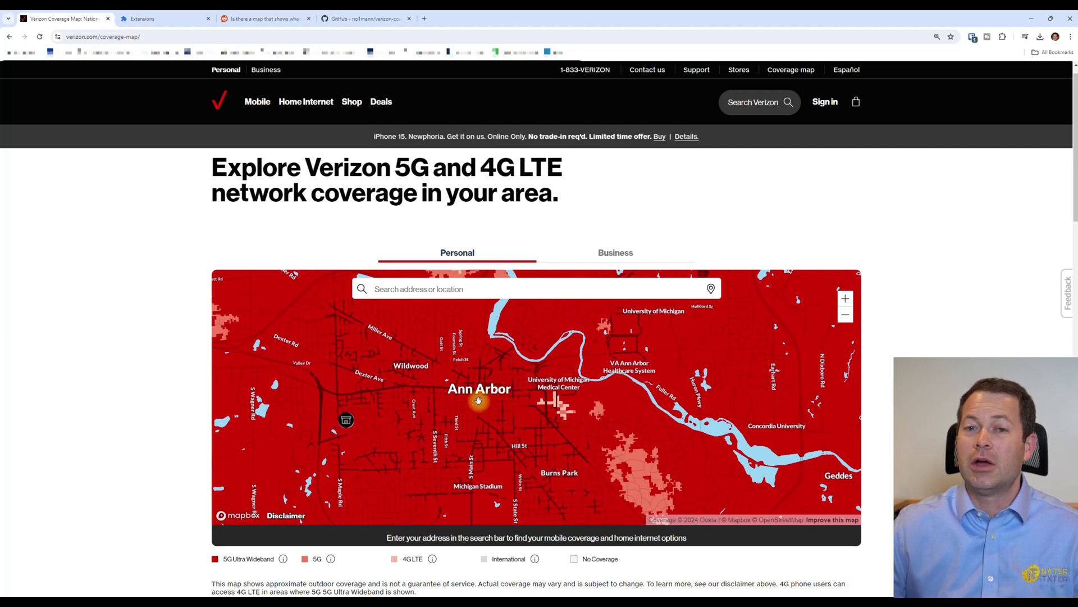
Zoom out from Ann Arbor to south-east Michigan and shift the view east toward Detroit
{"action": "scroll", "coordinate": [473, 395], "scroll_direction": "down", "scroll_amount": 3}
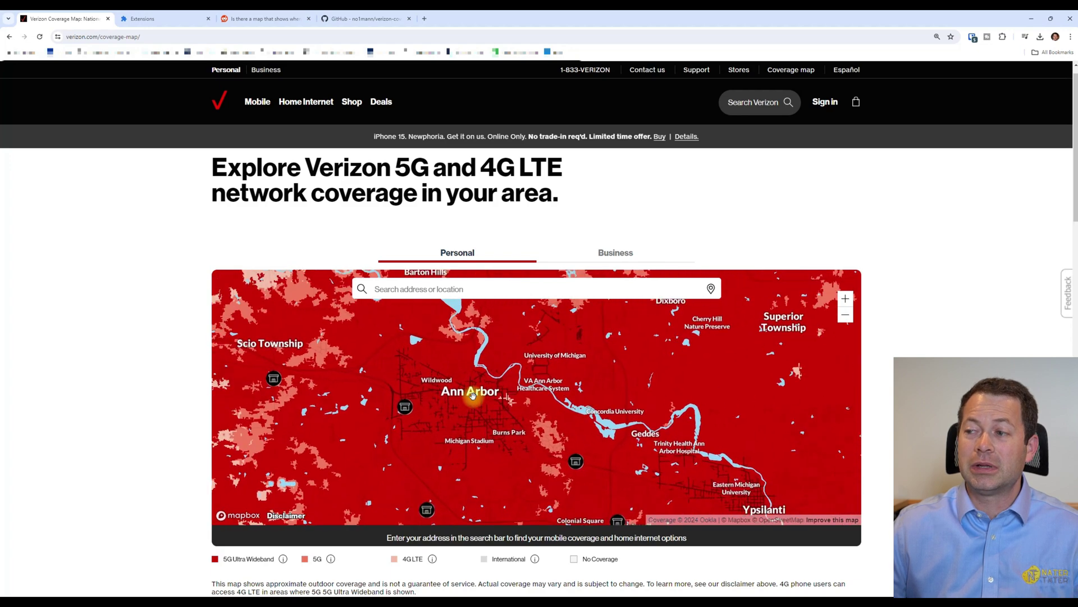
{"action": "scroll", "coordinate": [473, 396], "scroll_direction": "up", "scroll_amount": 2}
{"action": "scroll", "coordinate": [473, 396], "scroll_direction": "down", "scroll_amount": 1}
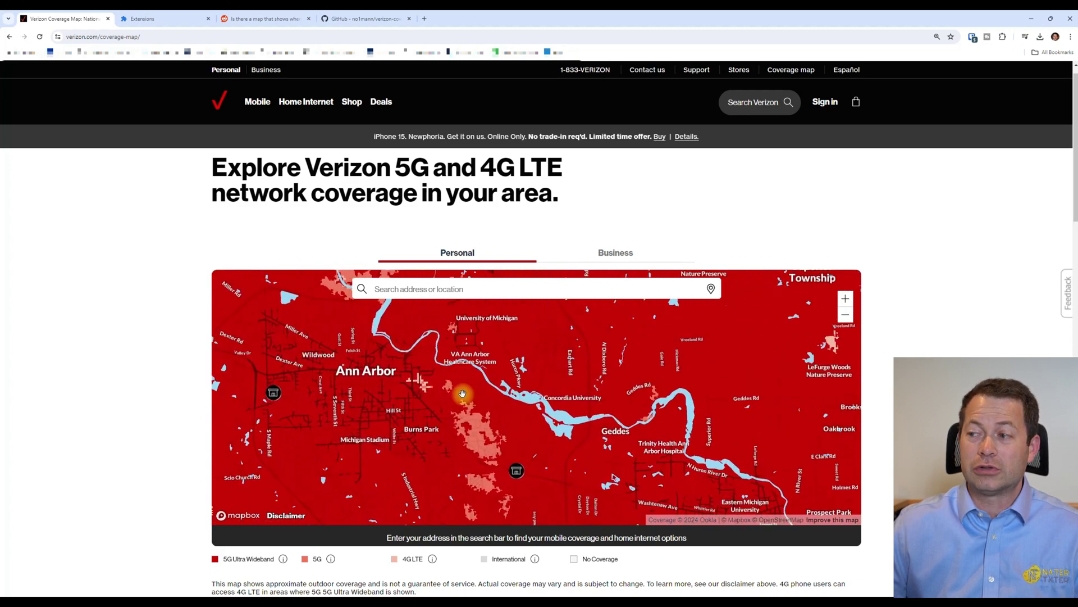
{"action": "scroll", "coordinate": [474, 389], "scroll_direction": "down", "scroll_amount": 1}
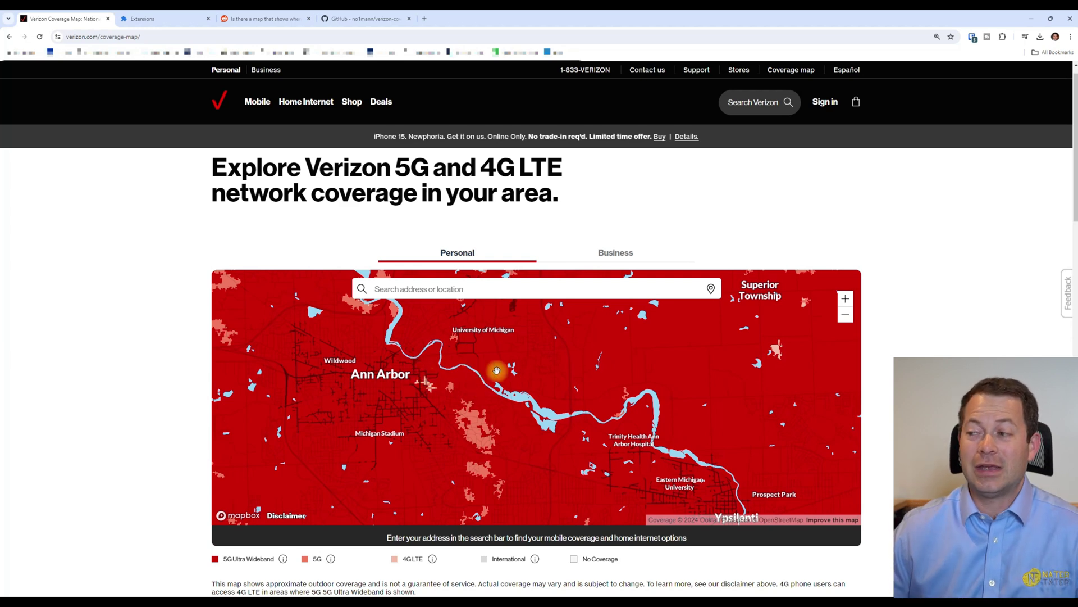
{"action": "scroll", "coordinate": [474, 423], "scroll_direction": "down", "scroll_amount": 1}
{"action": "scroll", "coordinate": [472, 424], "scroll_direction": "down", "scroll_amount": 1}
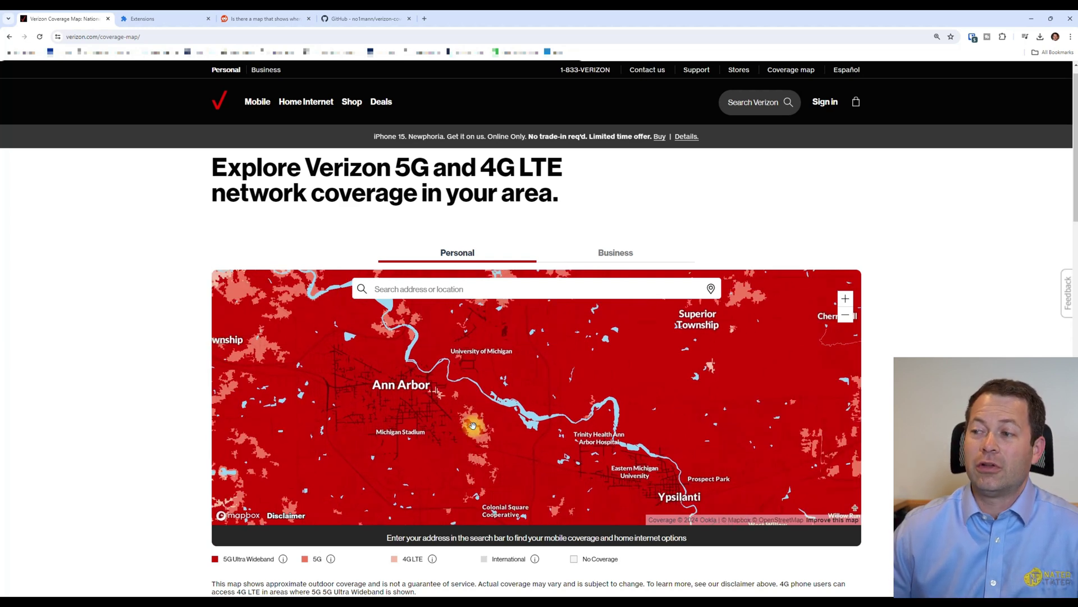
{"action": "scroll", "coordinate": [470, 424], "scroll_direction": "down", "scroll_amount": 3}
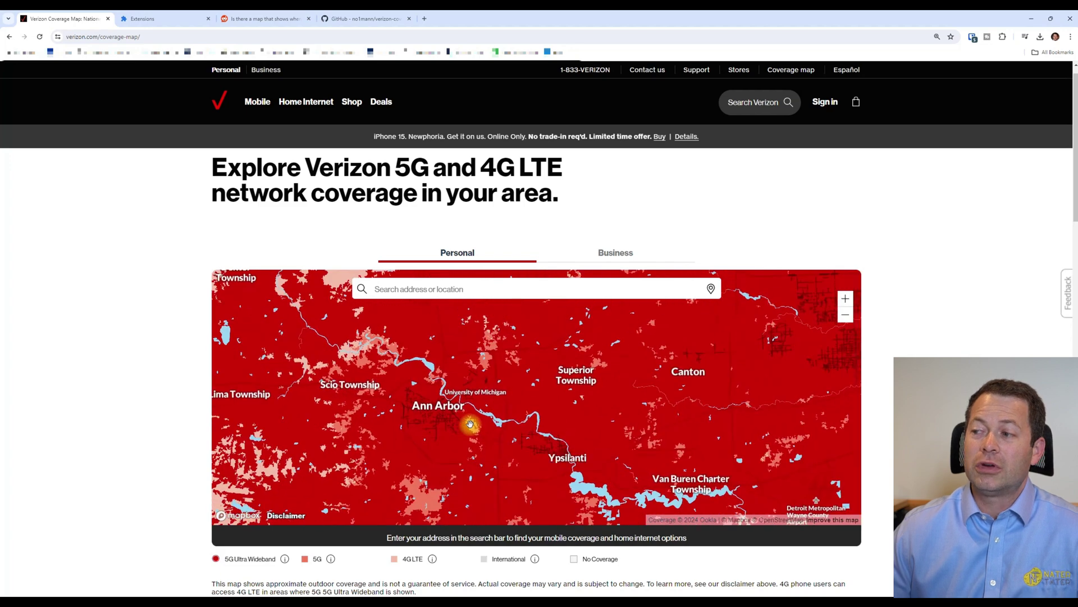
{"action": "scroll", "coordinate": [470, 423], "scroll_direction": "down", "scroll_amount": 2}
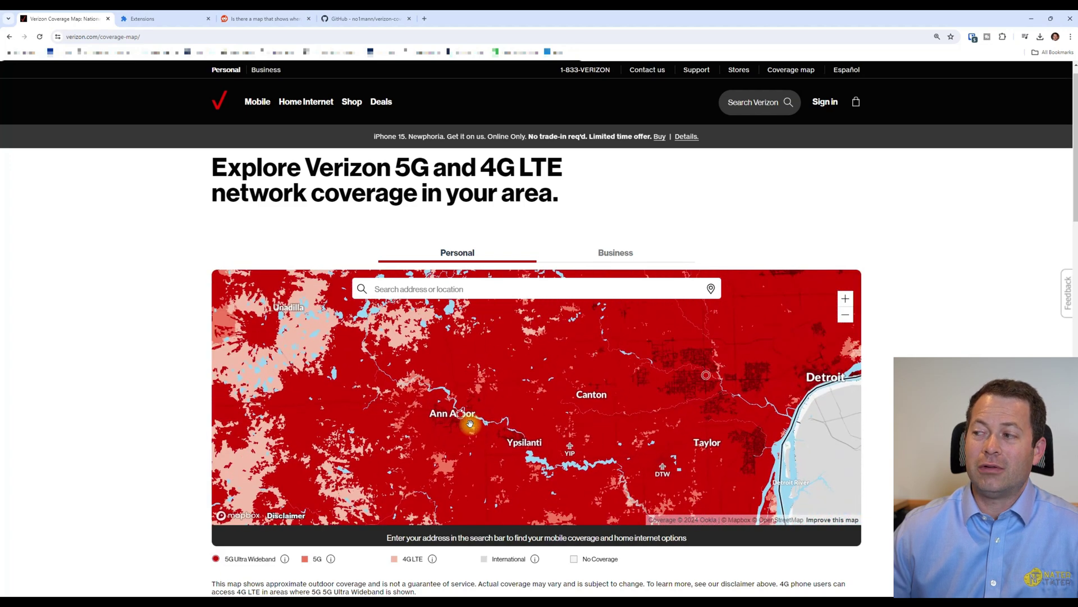
{"action": "scroll", "coordinate": [470, 423], "scroll_direction": "down", "scroll_amount": 2}
{"action": "scroll", "coordinate": [470, 423], "scroll_direction": "down", "scroll_amount": 1}
{"action": "scroll", "coordinate": [470, 423], "scroll_direction": "down", "scroll_amount": 2}
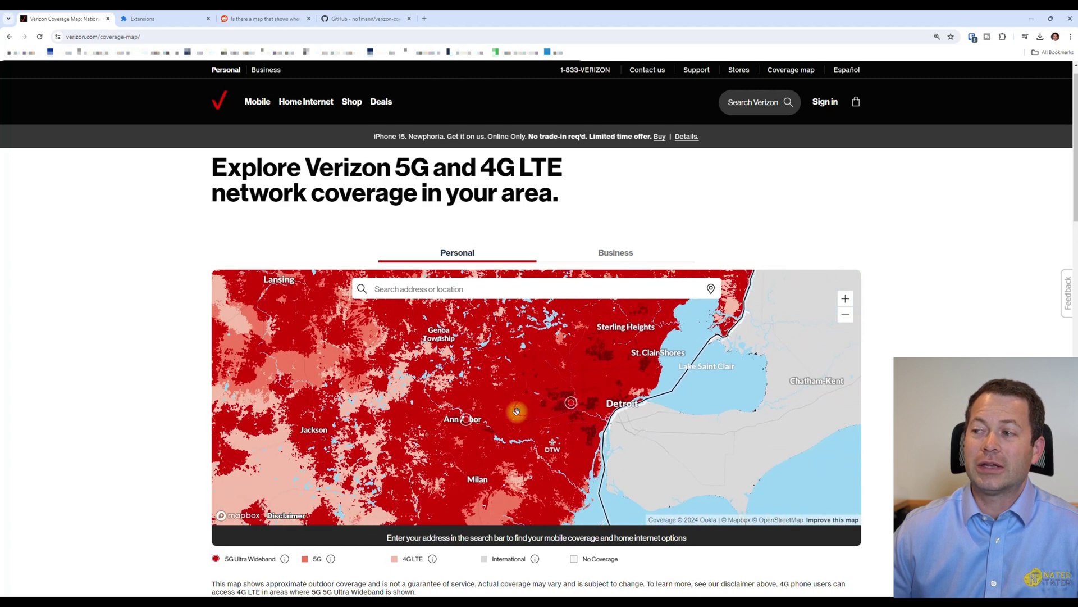
{"action": "left_click_drag", "start_coordinate": [517, 411], "coordinate": [487, 465]}
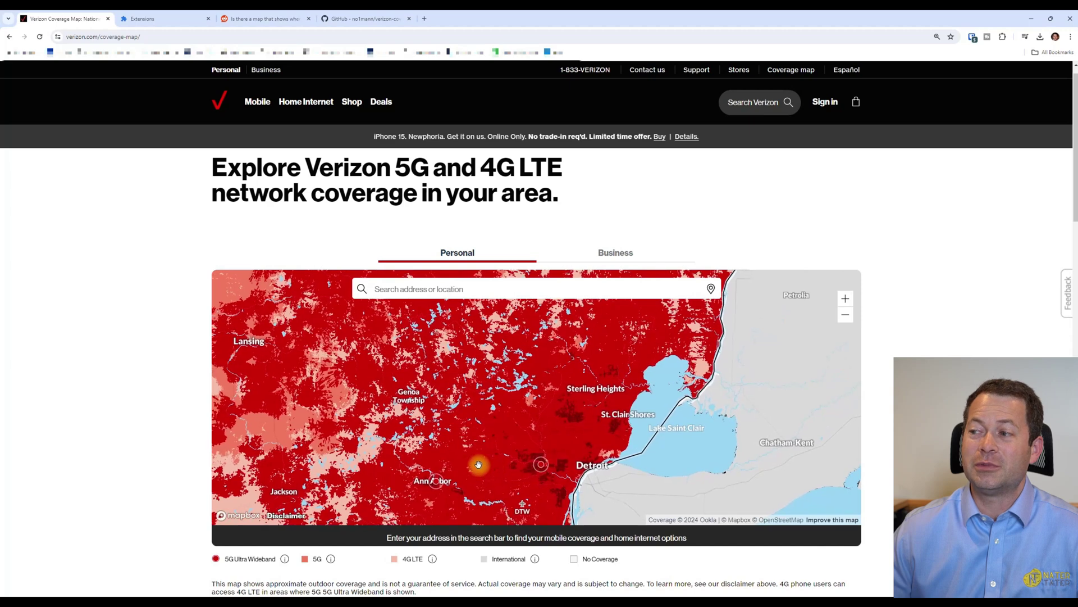